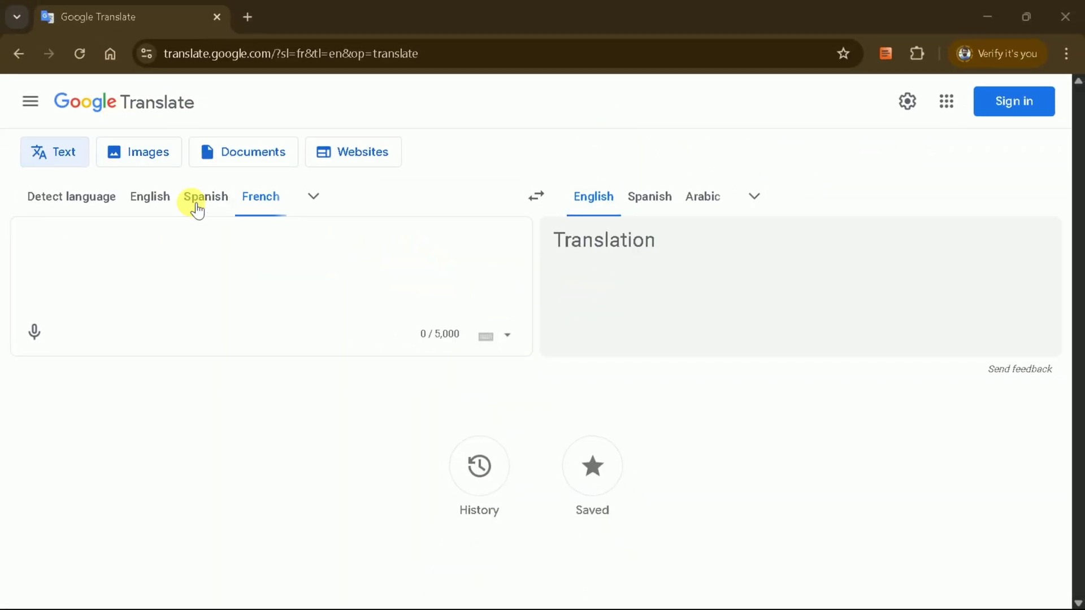
# Paste the French bear's-skin idiom into Google Translate and compare it with its English rendering
pyautogui.click(205, 252)
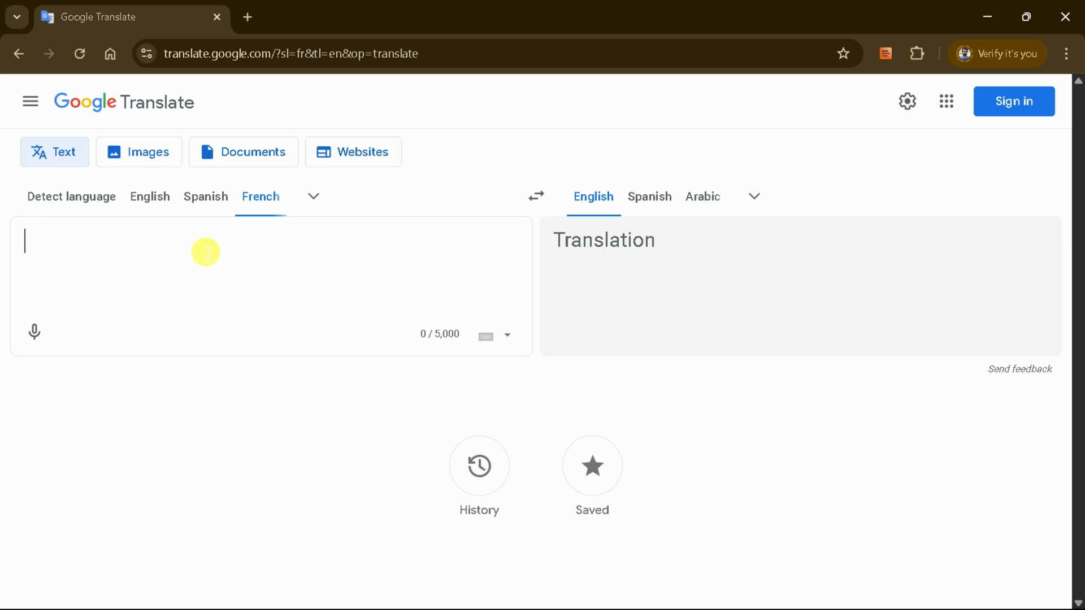
pyautogui.write("il ne faut pas vendre la peau de l'ours avant de l'avoir tué.'")
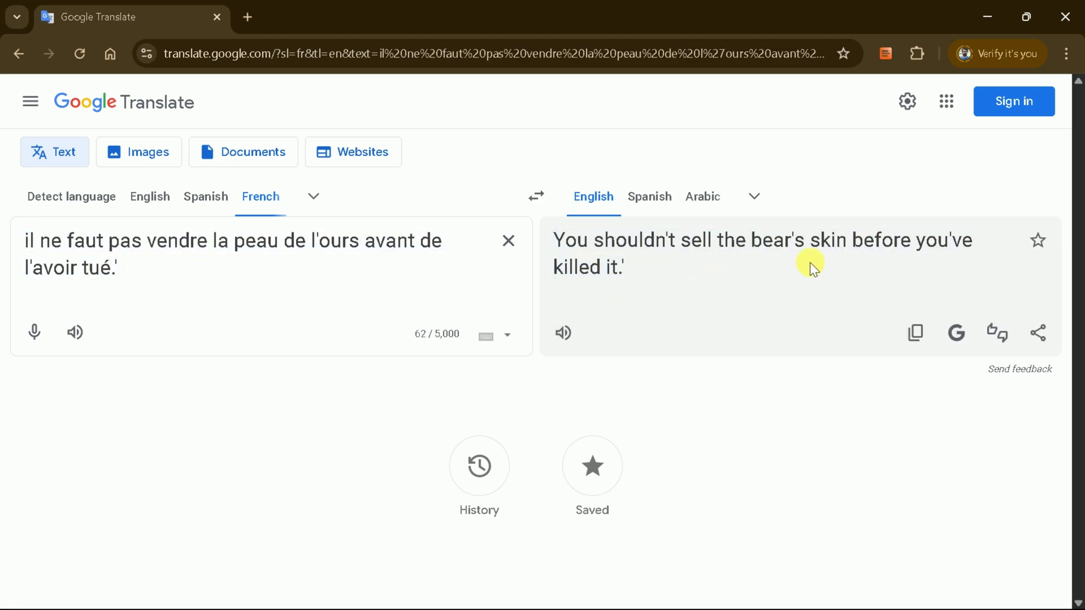
pyautogui.moveTo(659, 274); pyautogui.dragTo(564, 239)
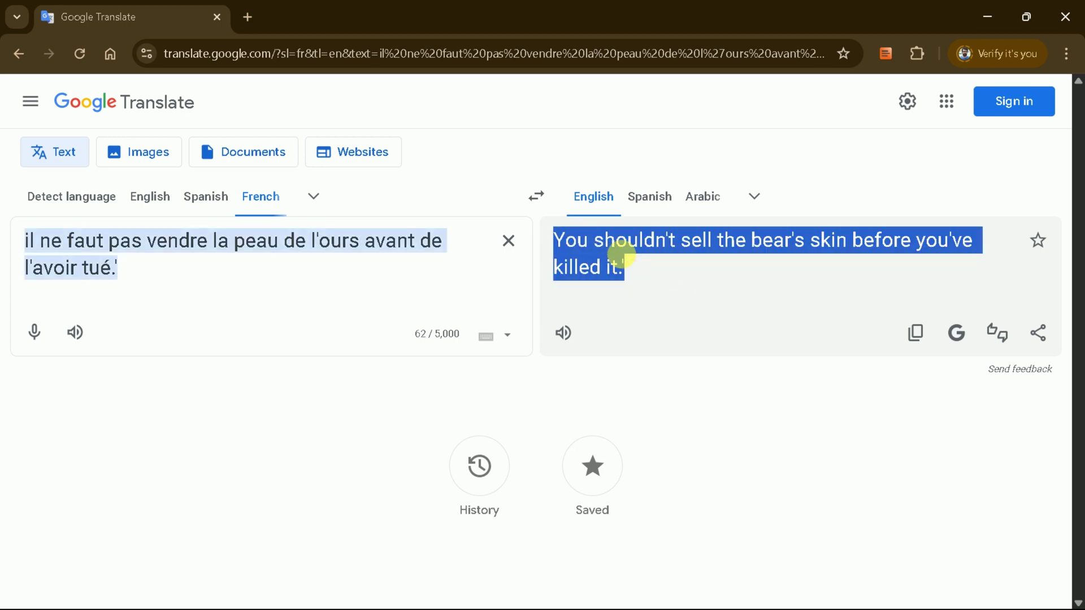
pyautogui.click(669, 281)
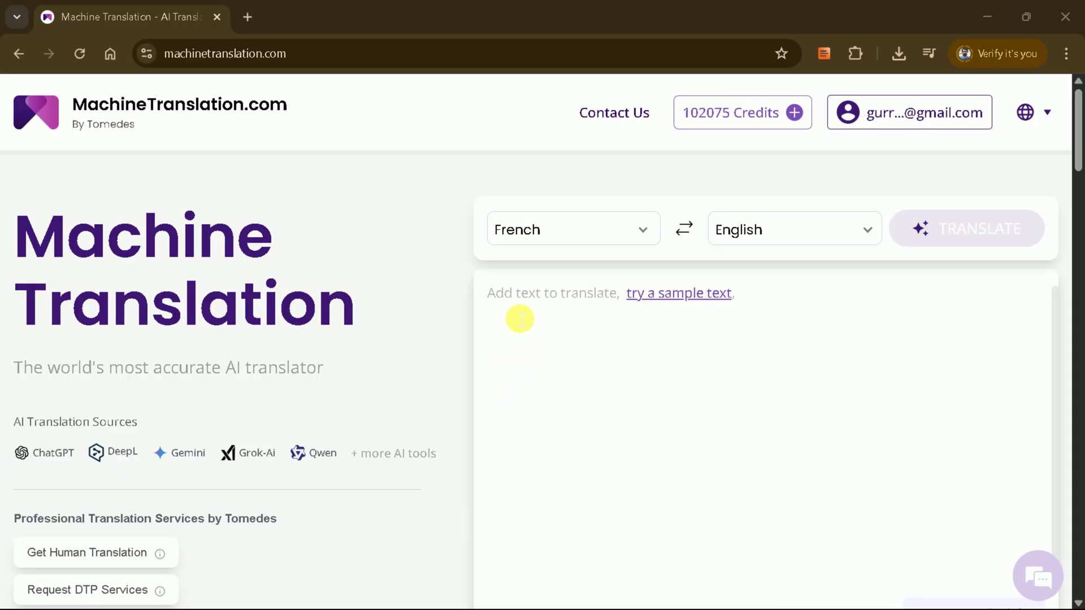
# Paste the French bear's-skin idiom into MachineTranslation.com and translate it French to English
pyautogui.scroll(-2, 348, 302)
pyautogui.scroll(-3, 346, 300)
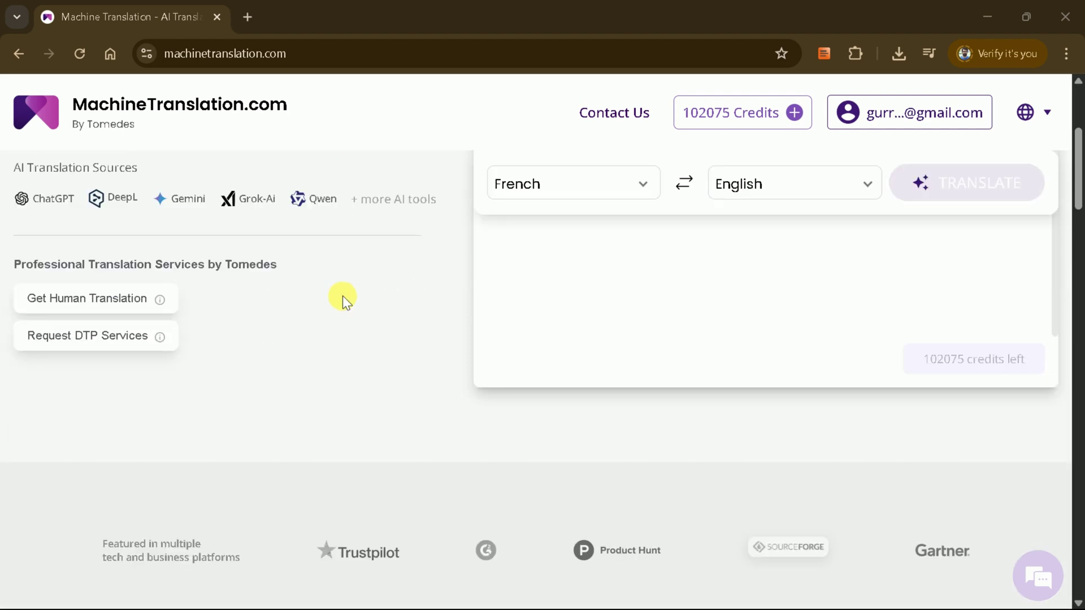
pyautogui.scroll(-3, 384, 322)
pyautogui.scroll(-2, 441, 342)
pyautogui.scroll(-2, 456, 343)
pyautogui.scroll(-3, 456, 344)
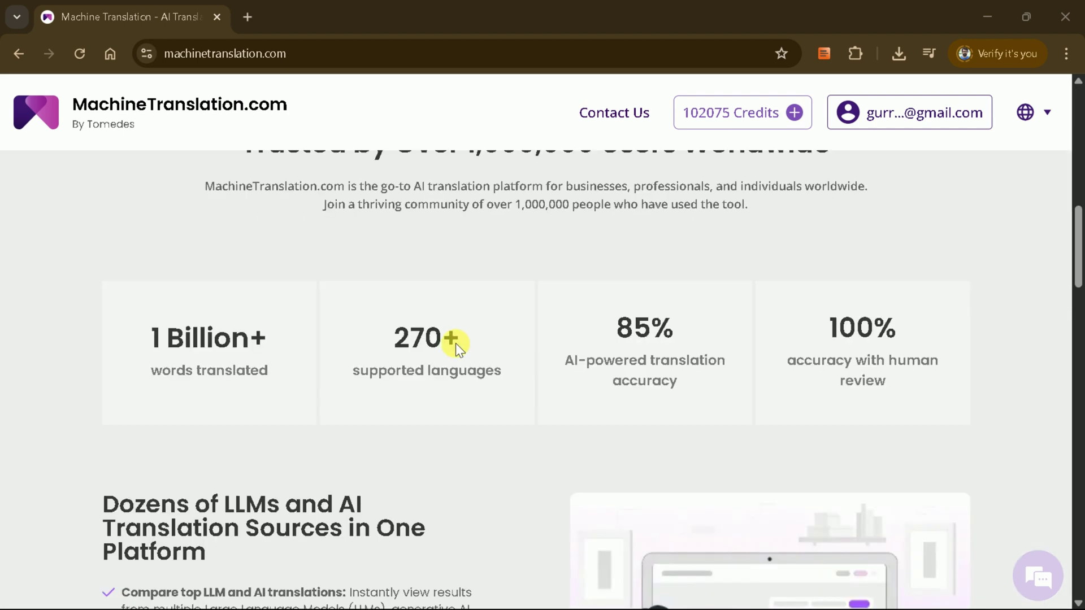
pyautogui.scroll(-3, 455, 344)
pyautogui.scroll(-3, 455, 343)
pyautogui.scroll(-3, 456, 344)
pyautogui.scroll(-2, 455, 343)
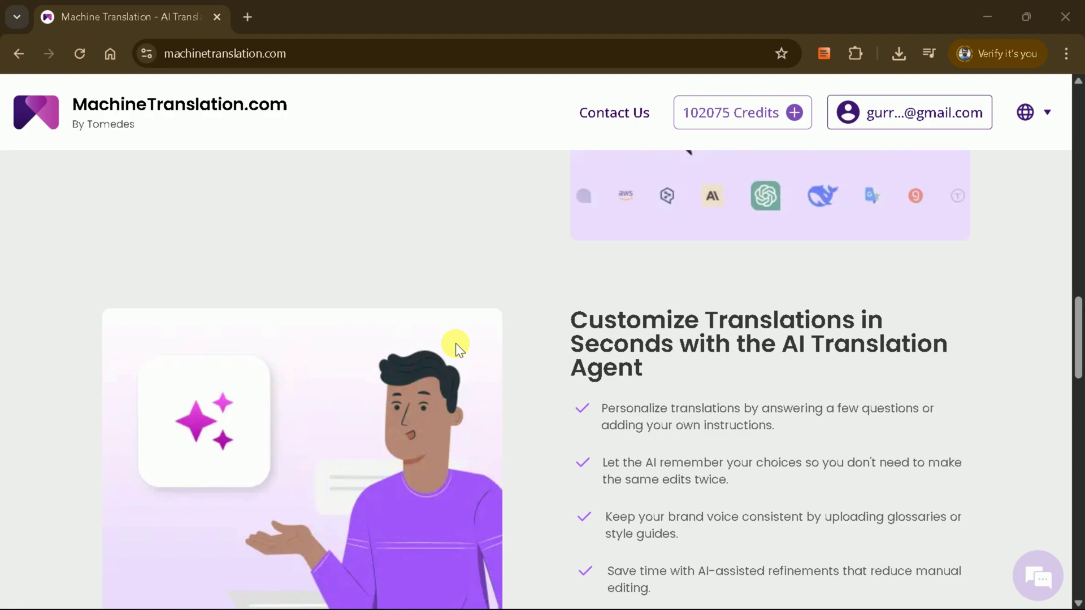
pyautogui.scroll(-2, 456, 344)
pyautogui.scroll(-4, 456, 344)
pyautogui.scroll(-3, 455, 343)
pyautogui.scroll(-3, 472, 346)
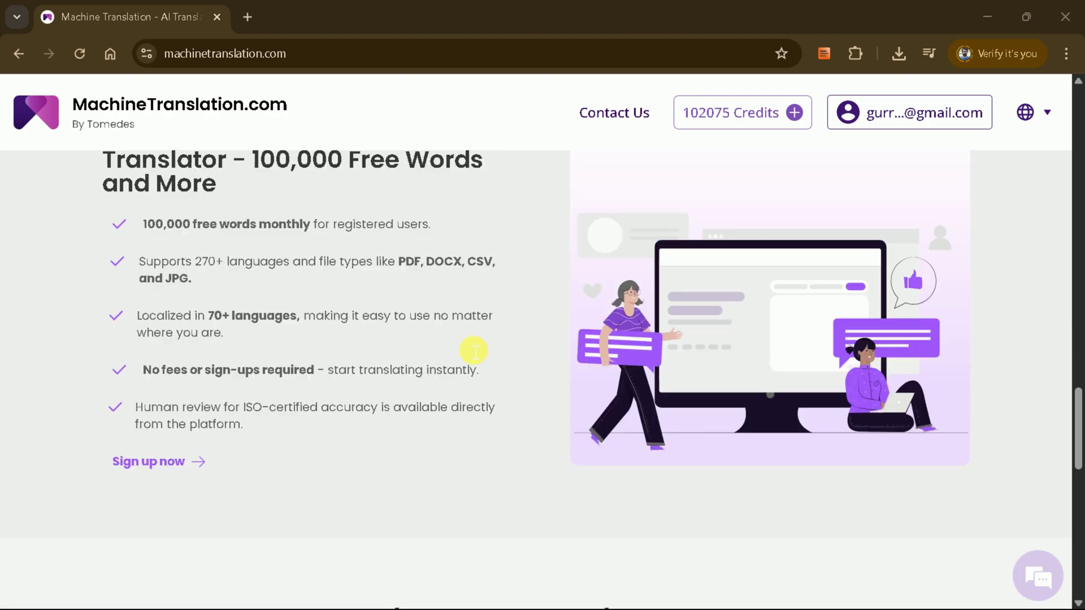
pyautogui.scroll(-3, 473, 349)
pyautogui.scroll(-4, 473, 350)
pyautogui.scroll(10, 474, 350)
pyautogui.scroll(15, 475, 351)
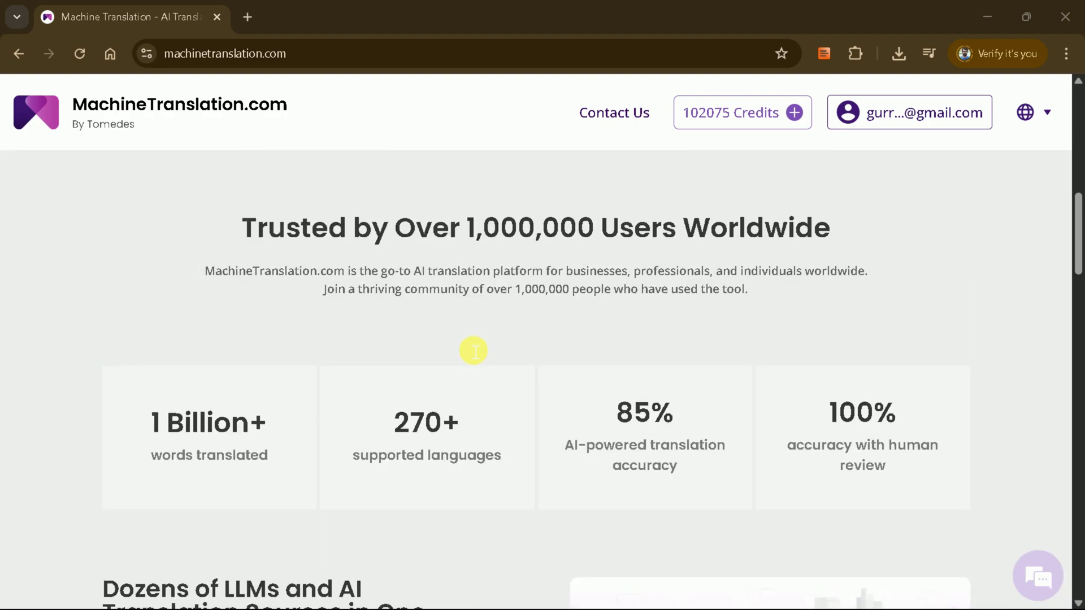
pyautogui.scroll(10, 475, 351)
pyautogui.rightClick(542, 308)
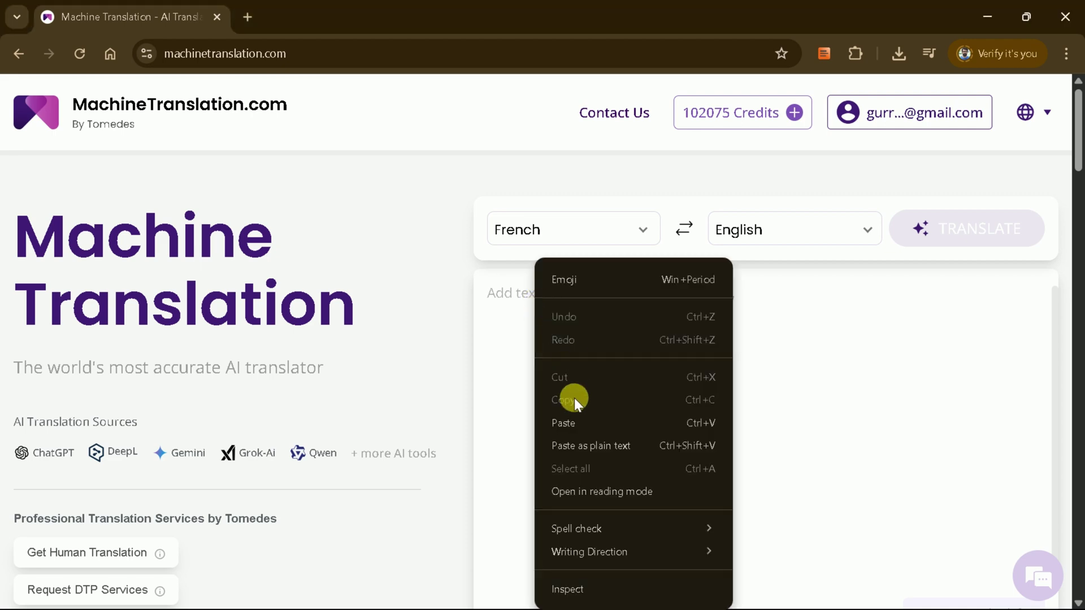
pyautogui.click(583, 422)
pyautogui.click(968, 240)
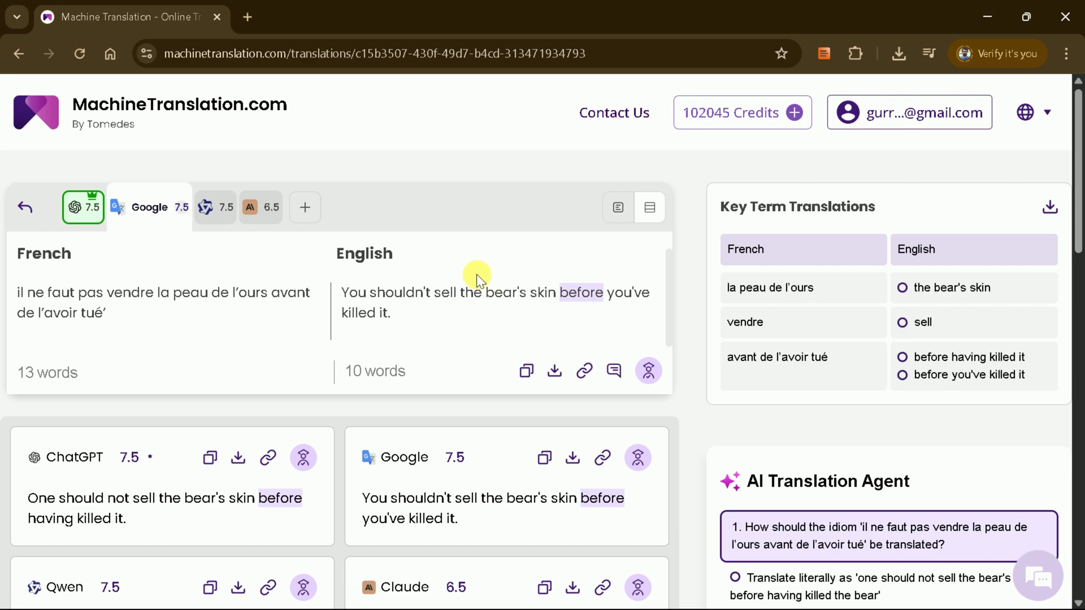
# View the ChatGPT, Google, Qwen and Claude translations in turn as the main result
pyautogui.scroll(-5, 477, 275)
pyautogui.scroll(5, 541, 418)
pyautogui.click(86, 207)
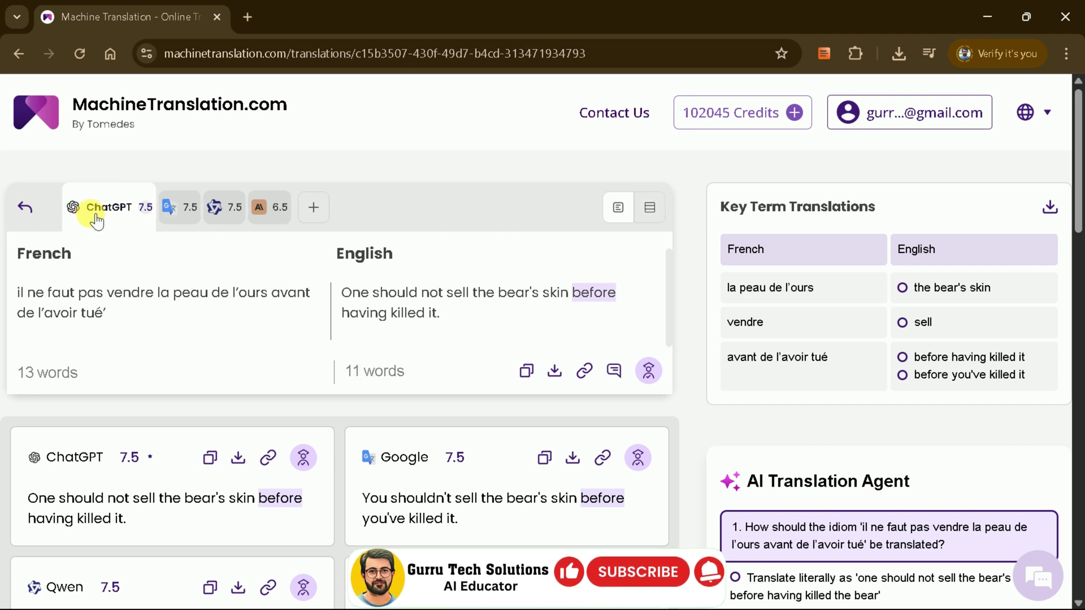
pyautogui.click(166, 211)
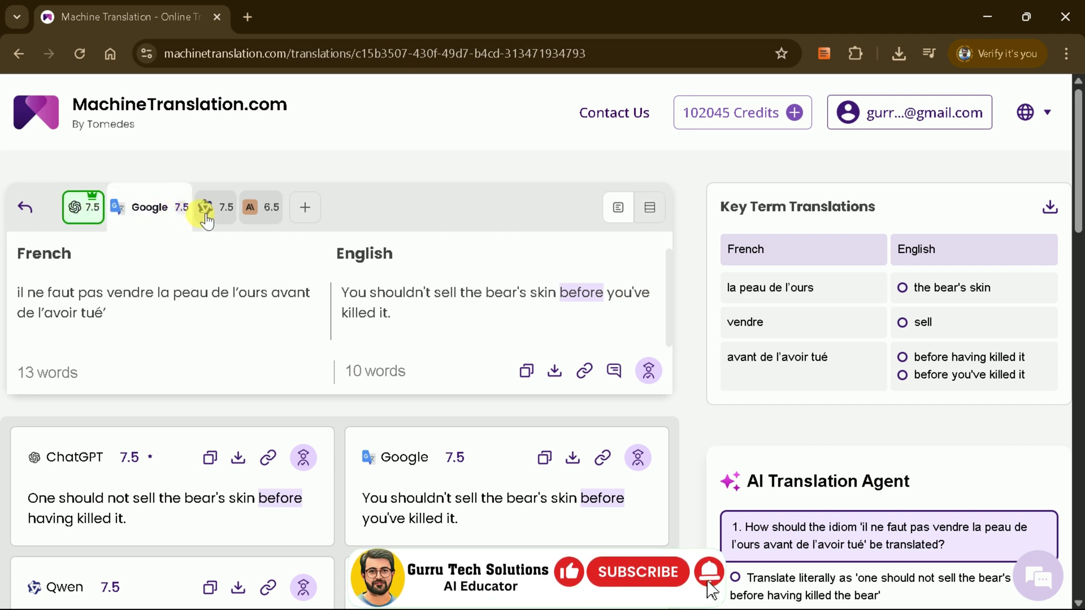
pyautogui.click(226, 218)
pyautogui.click(249, 214)
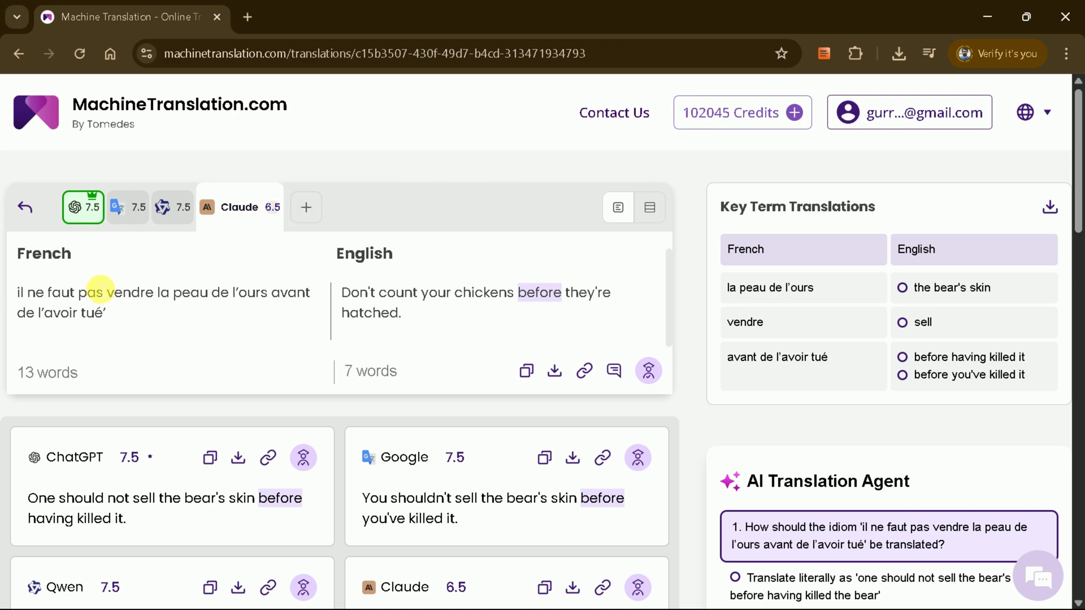
# Review Claude's idiomatic 'Don't count your chickens before they're hatched' rendering
pyautogui.scroll(-2, 93, 283)
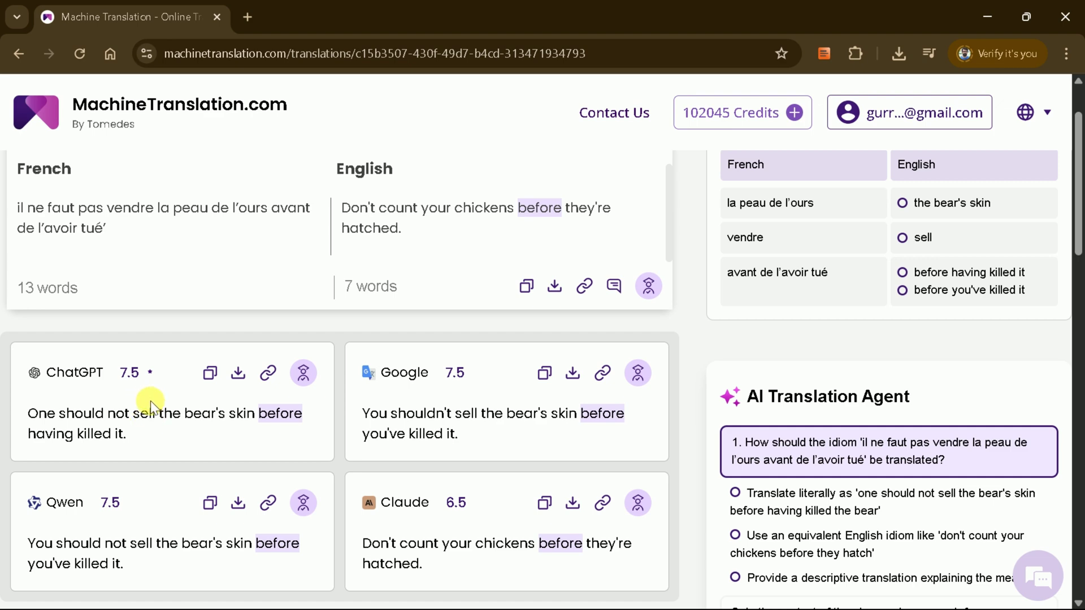
pyautogui.scroll(-2, 150, 401)
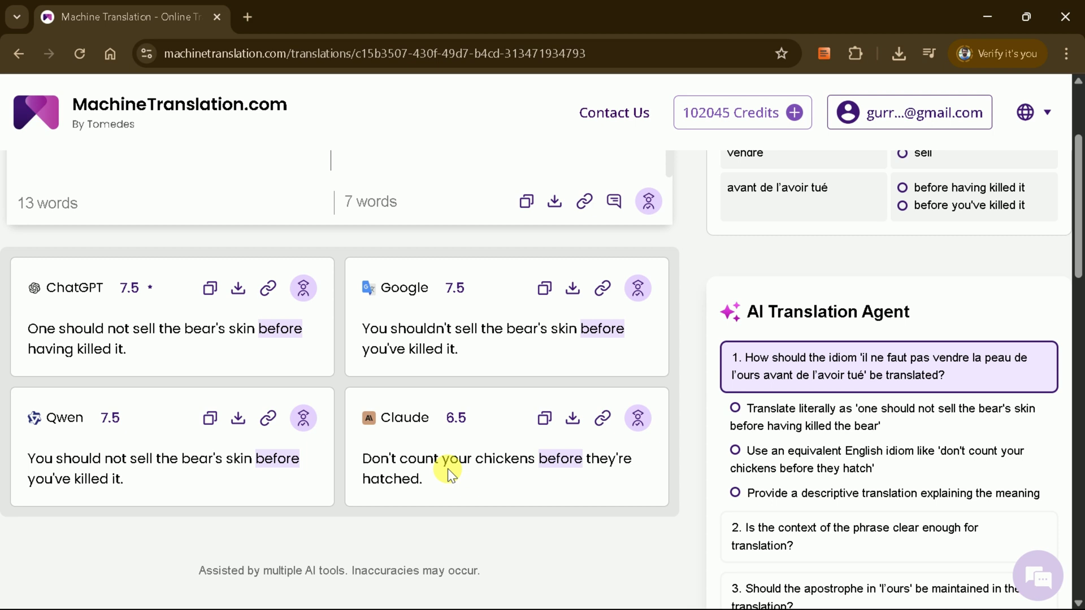
pyautogui.moveTo(428, 485); pyautogui.dragTo(368, 459)
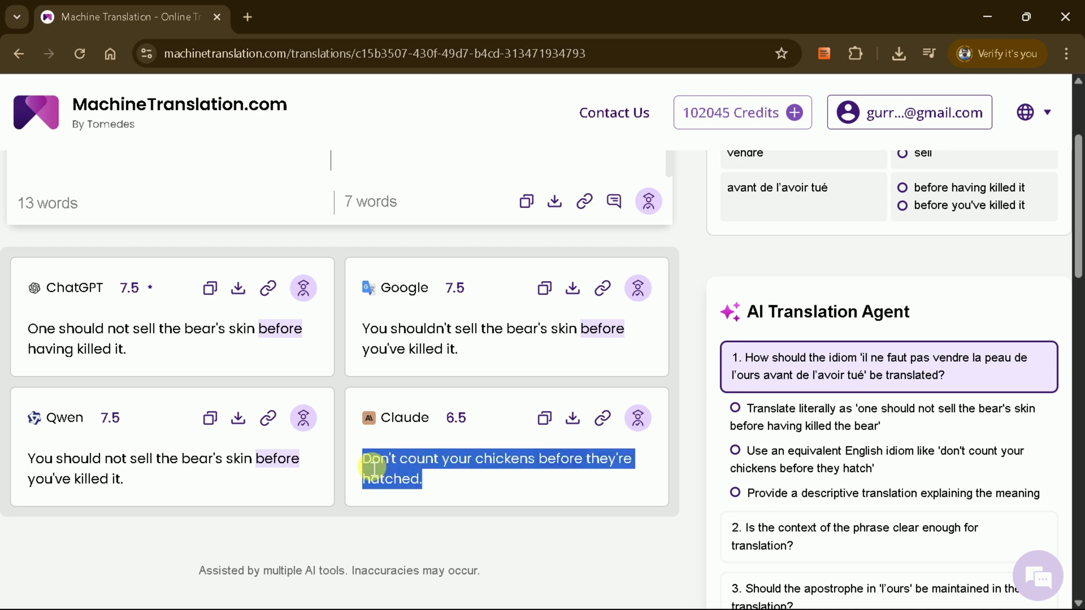
pyautogui.click(406, 477)
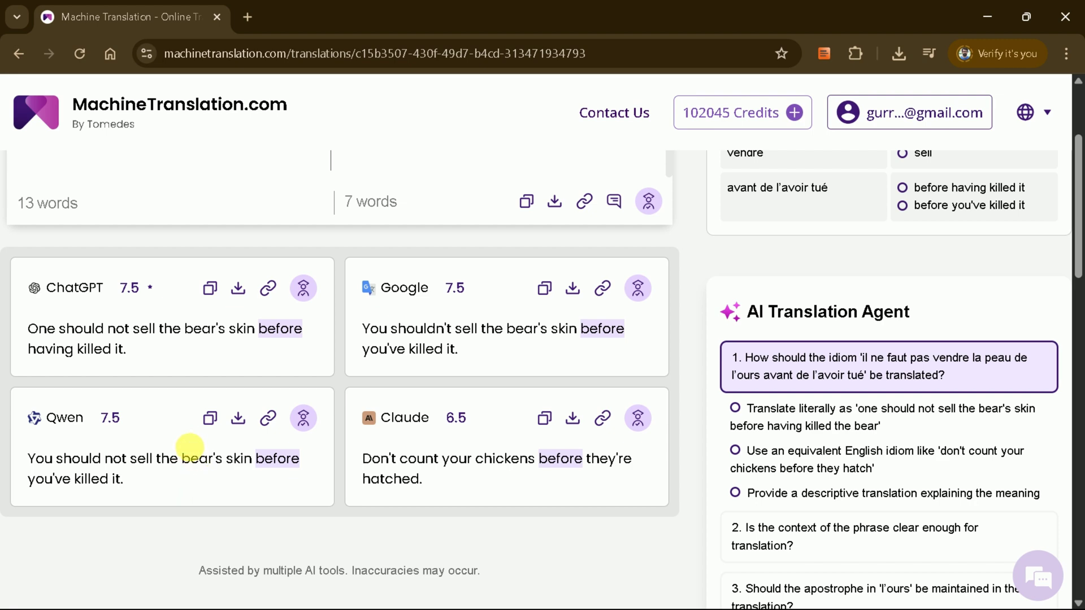
# Recheck the Google and Qwen versions, ending back on Claude's translation
pyautogui.scroll(3, 225, 425)
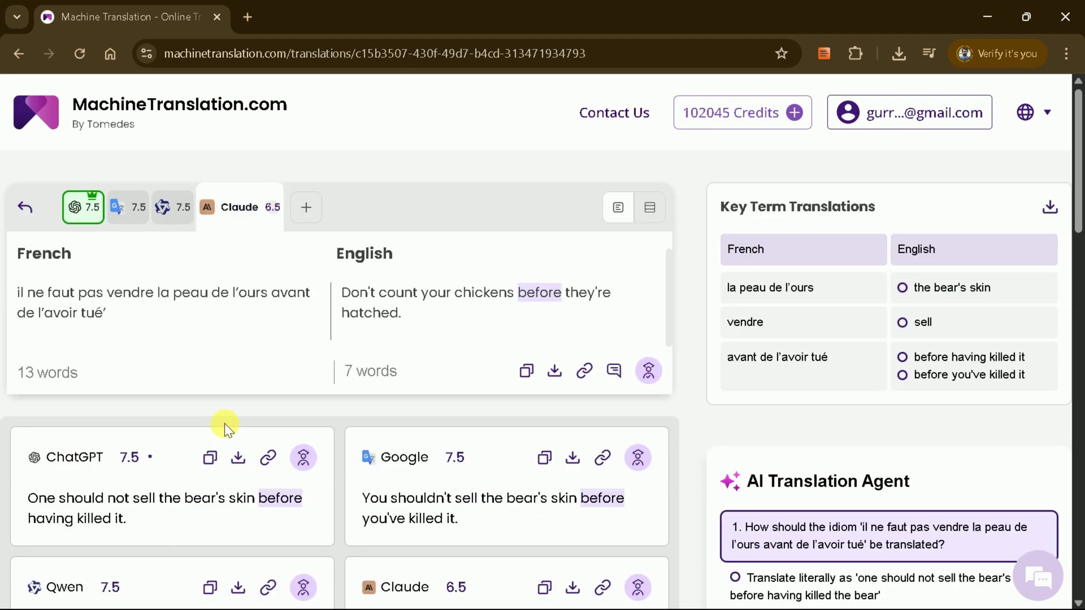
pyautogui.click(121, 207)
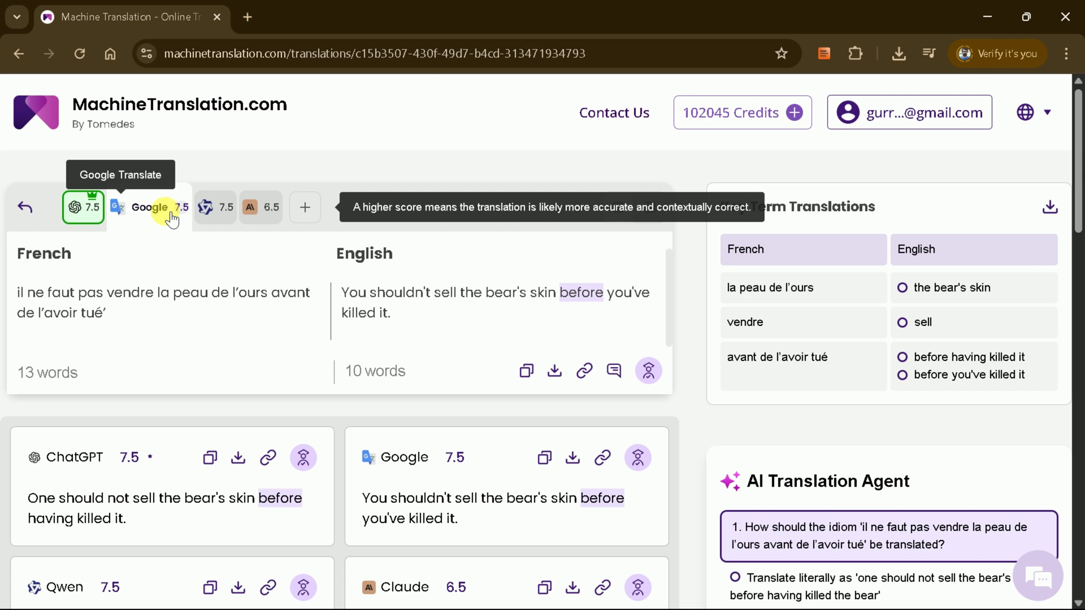
pyautogui.click(218, 207)
pyautogui.click(257, 220)
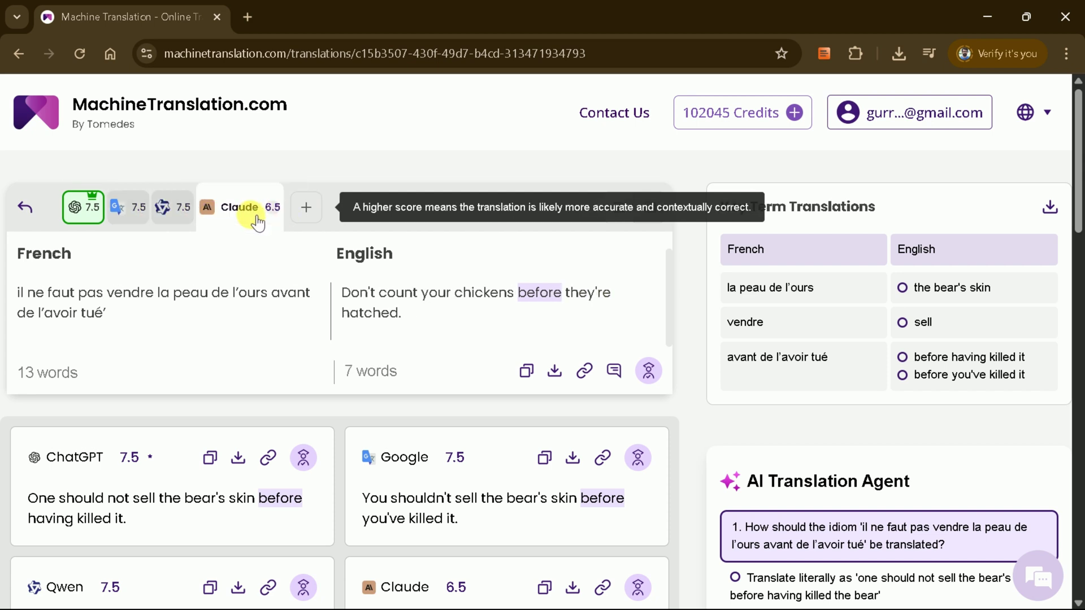
# Add Gemini and Grok as extra translation sources and apply them
pyautogui.click(304, 214)
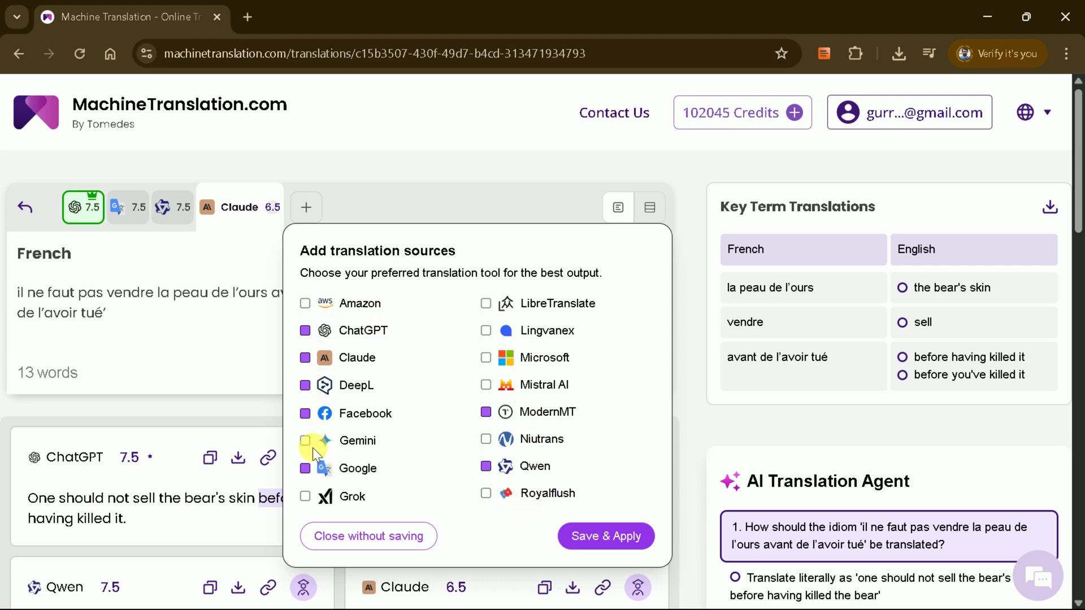
pyautogui.click(305, 497)
pyautogui.click(305, 441)
pyautogui.scroll(-2, 395, 480)
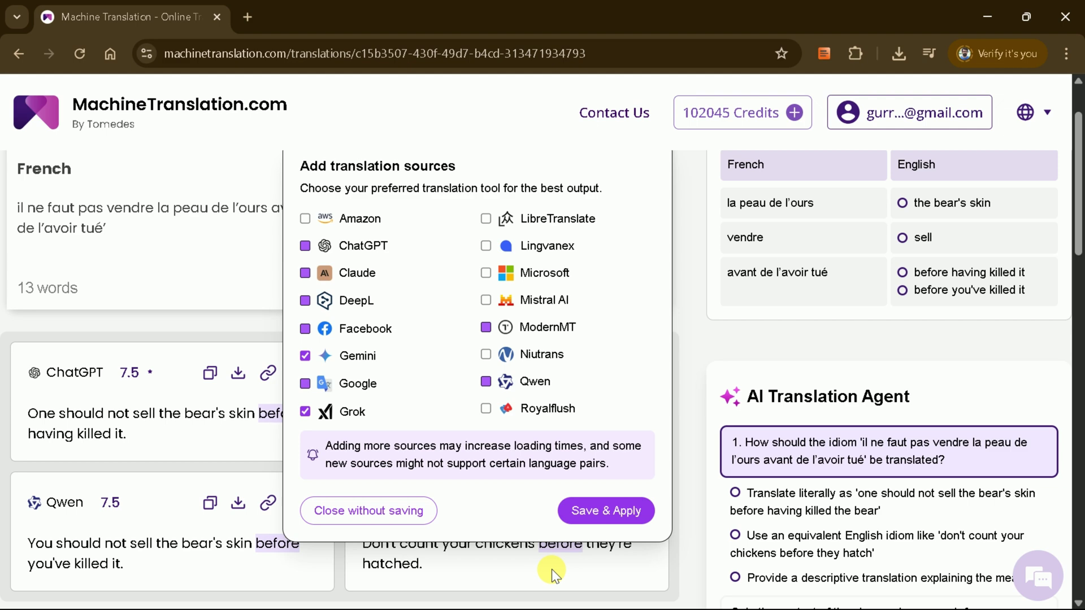
pyautogui.click(591, 516)
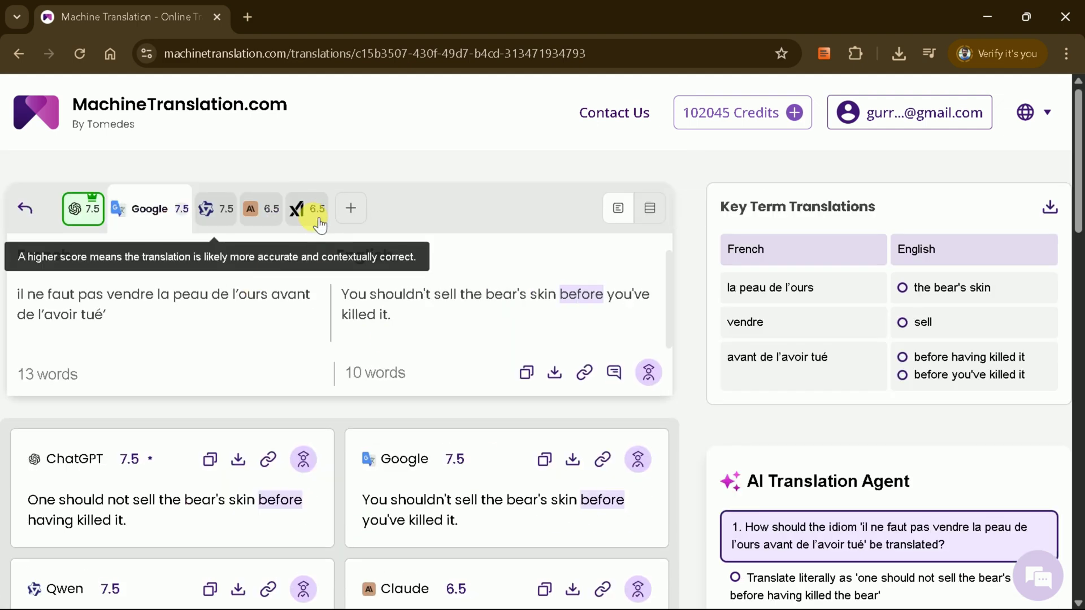
# Show Grok's 'Don't sell the bear's skin' rendering, scoring 6.5, as the main result
pyautogui.click(272, 217)
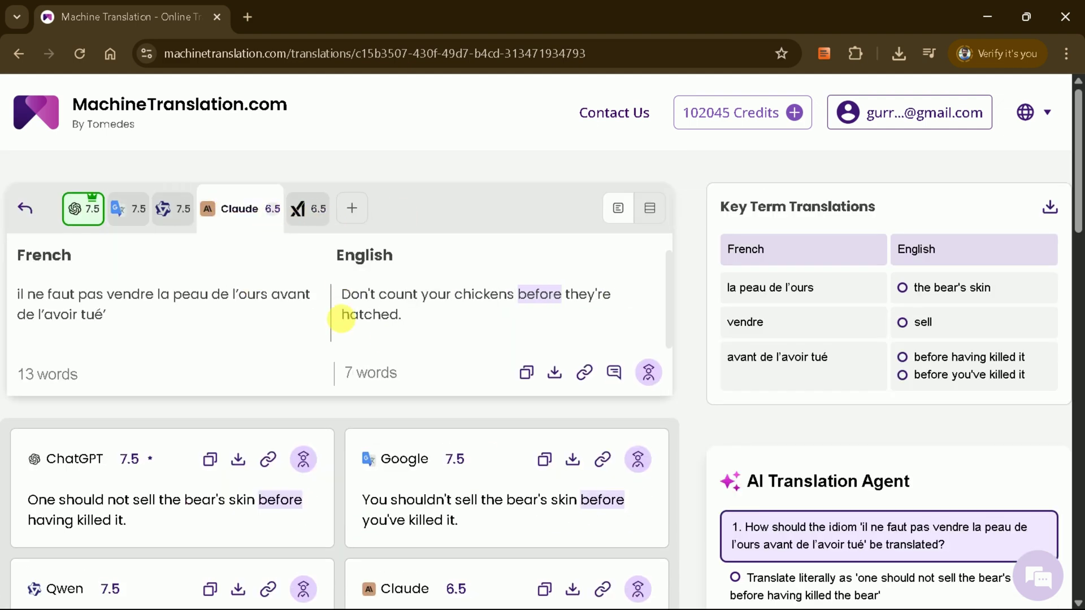
pyautogui.click(314, 215)
pyautogui.scroll(-1, 494, 359)
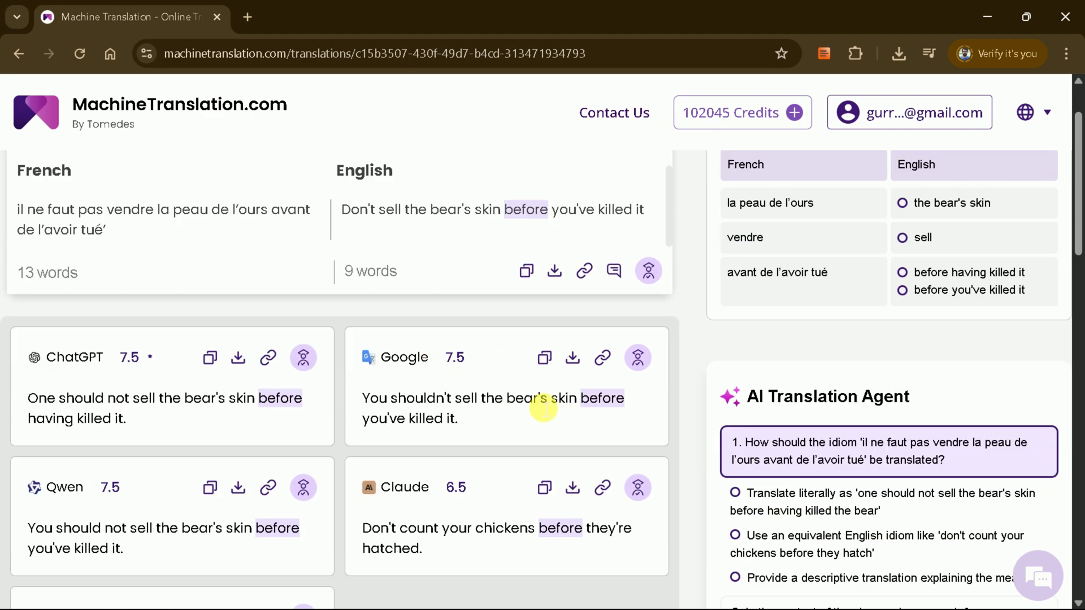
pyautogui.scroll(-1, 543, 405)
pyautogui.scroll(-1, 536, 401)
pyautogui.scroll(-1, 537, 401)
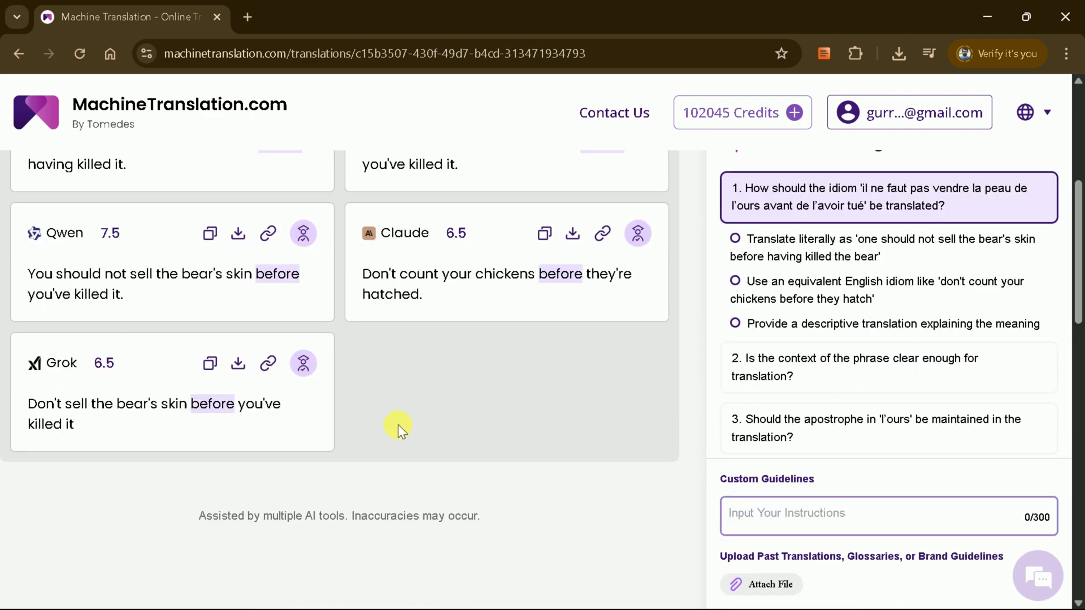
pyautogui.scroll(1, 398, 425)
pyautogui.scroll(3, 75, 454)
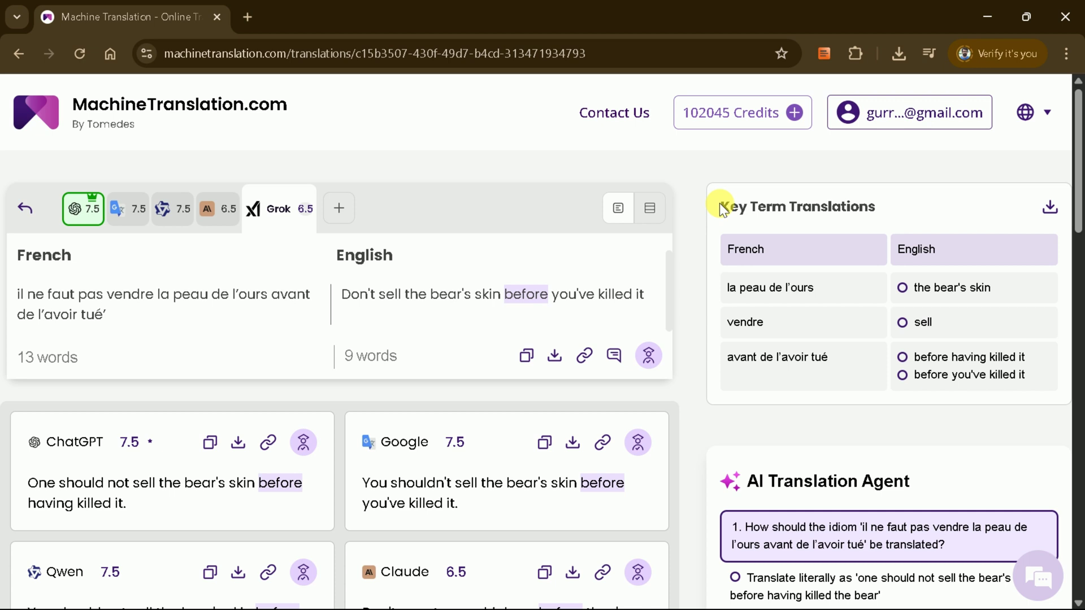
pyautogui.moveTo(721, 207)
pyautogui.mouseDown()
pyautogui.moveTo(880, 210)
pyautogui.moveTo(787, 213)
pyautogui.mouseUp()
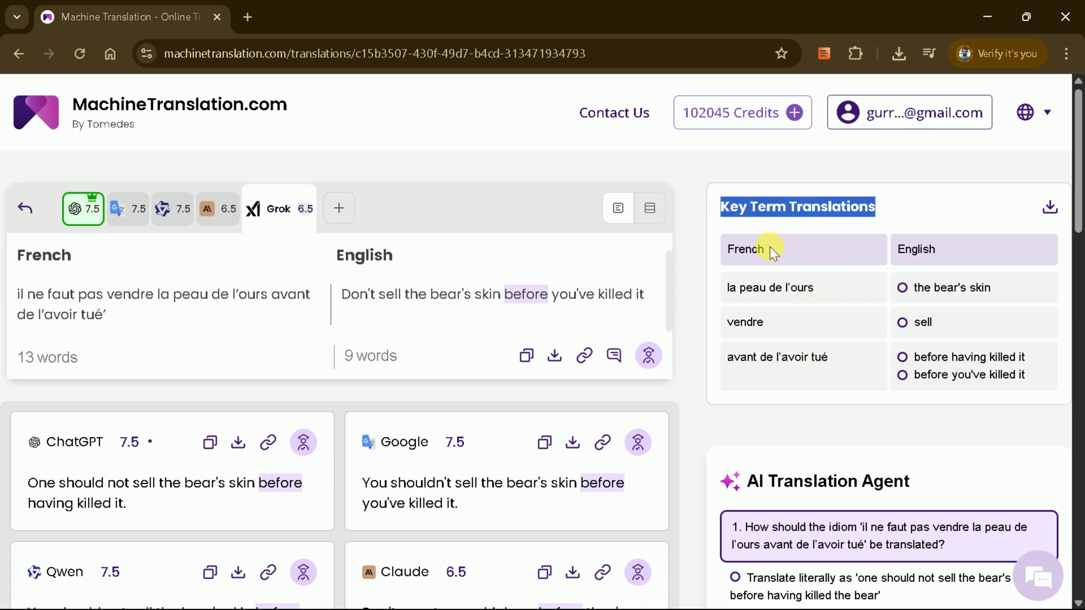
pyautogui.click(887, 210)
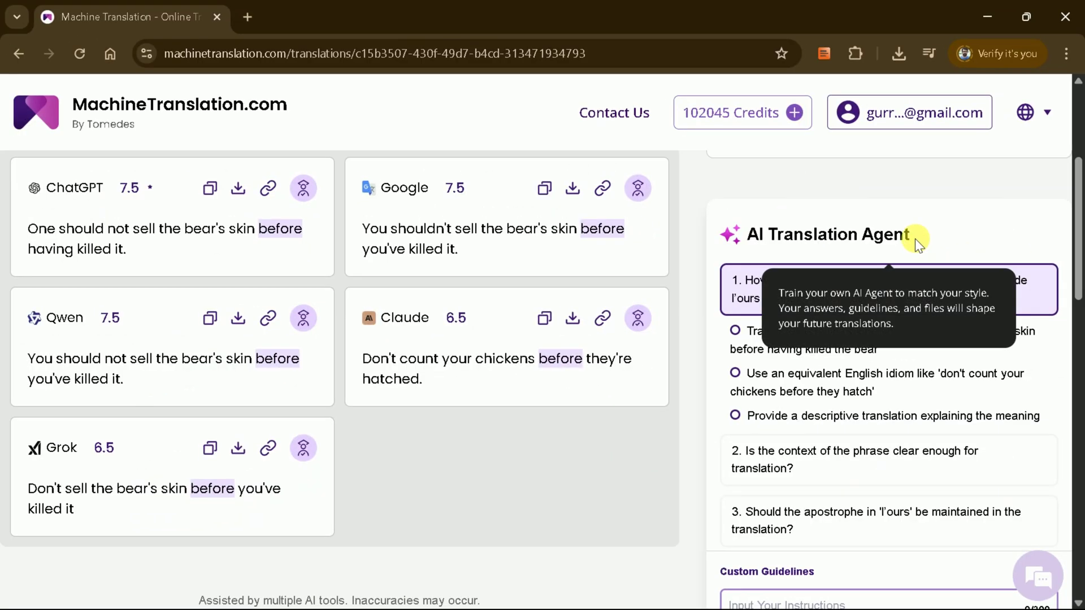
# Answer the AI agent's questions, choosing a literal translation and confirming the phrase's context
pyautogui.moveTo(914, 239); pyautogui.dragTo(730, 240)
pyautogui.click(874, 237)
pyautogui.scroll(-2, 818, 336)
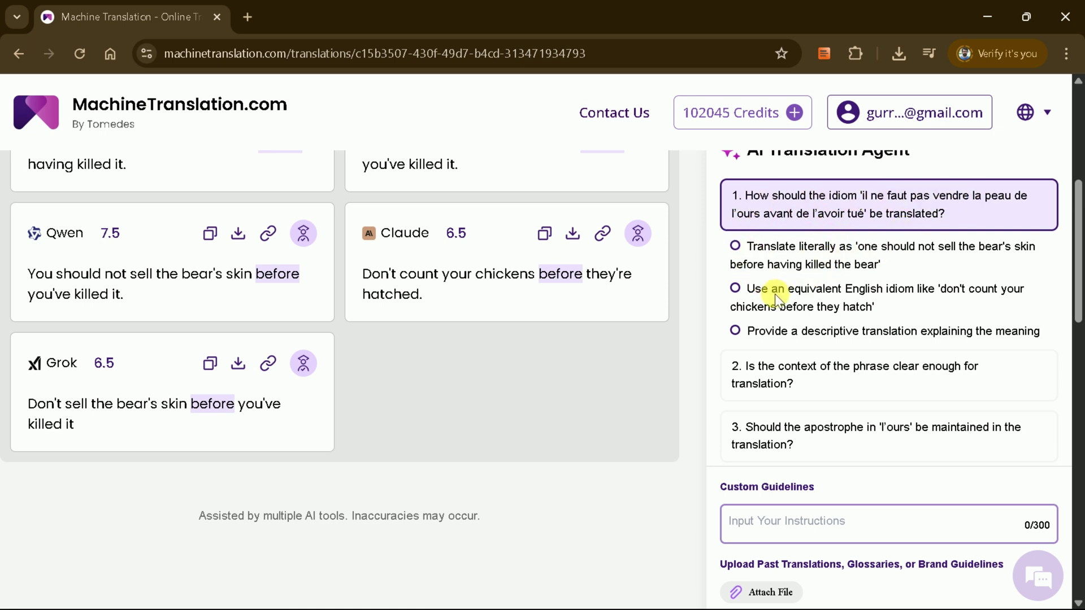
pyautogui.scroll(-2, 832, 375)
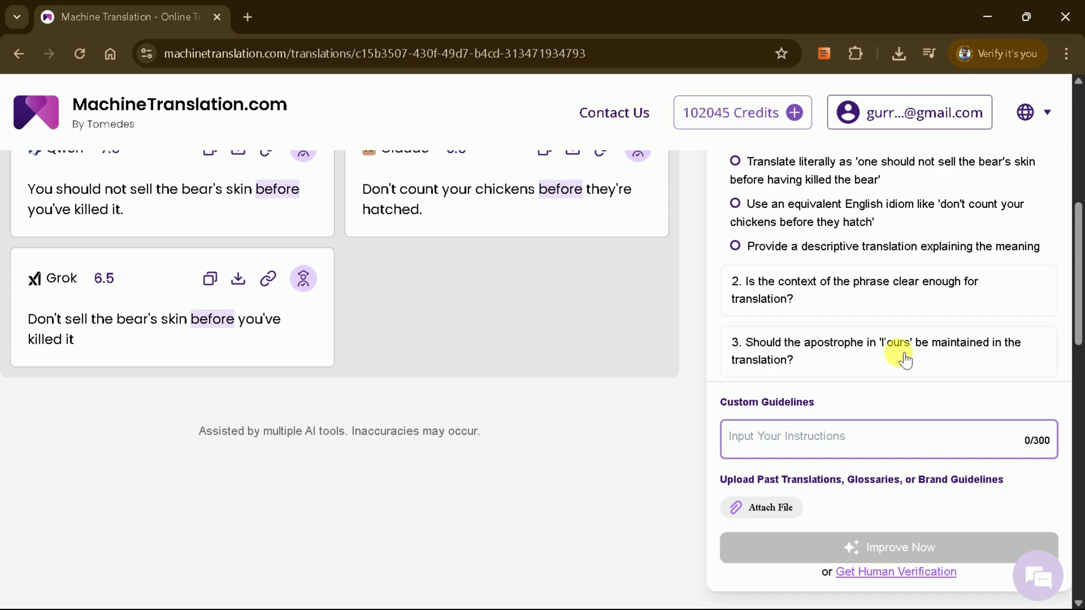
pyautogui.scroll(2, 902, 357)
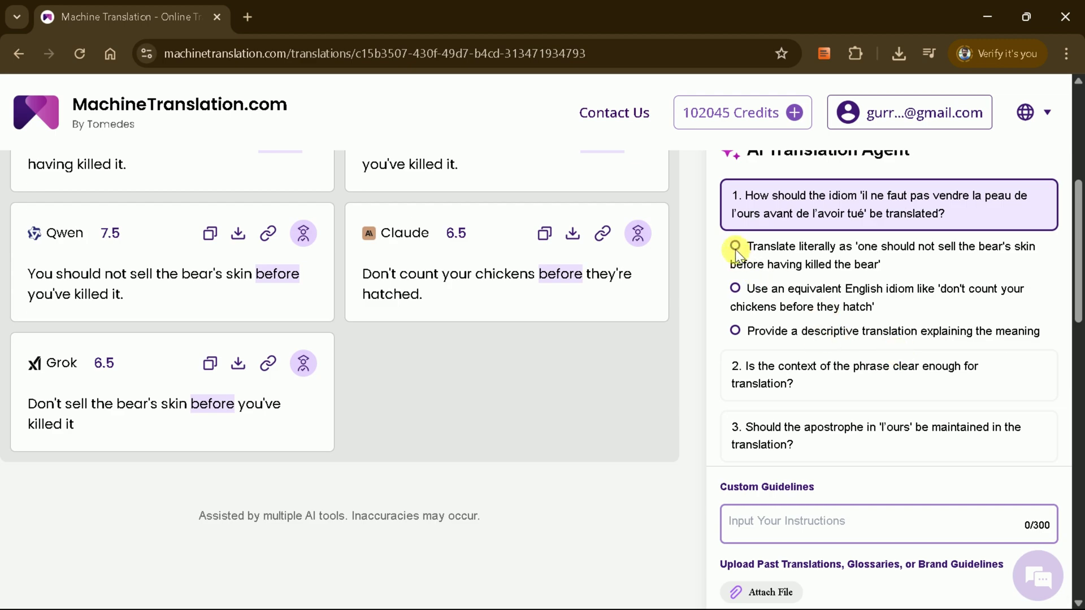
pyautogui.click(735, 289)
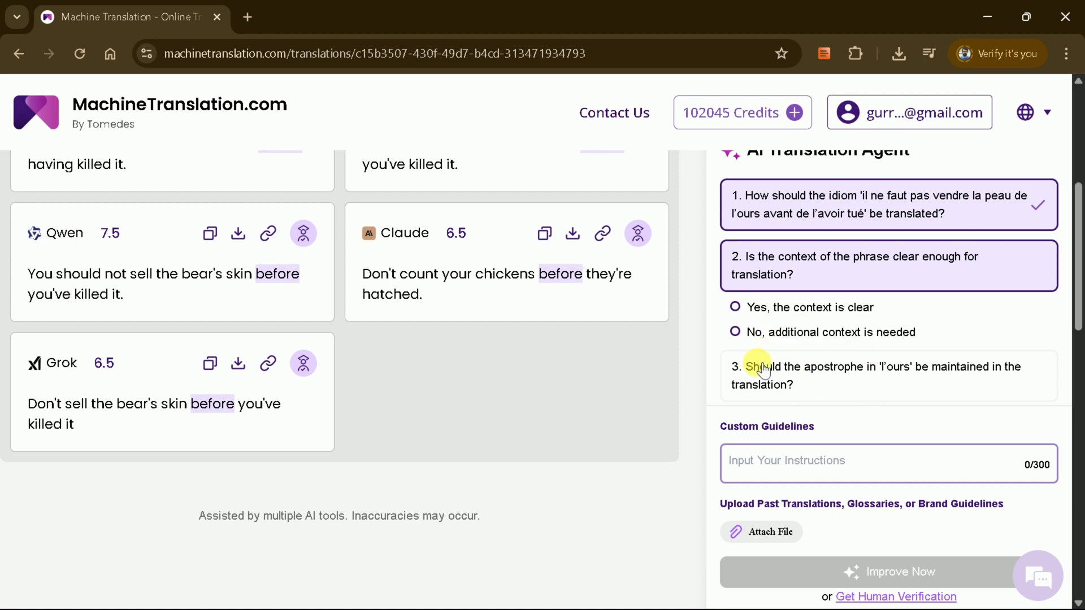
pyautogui.click(734, 308)
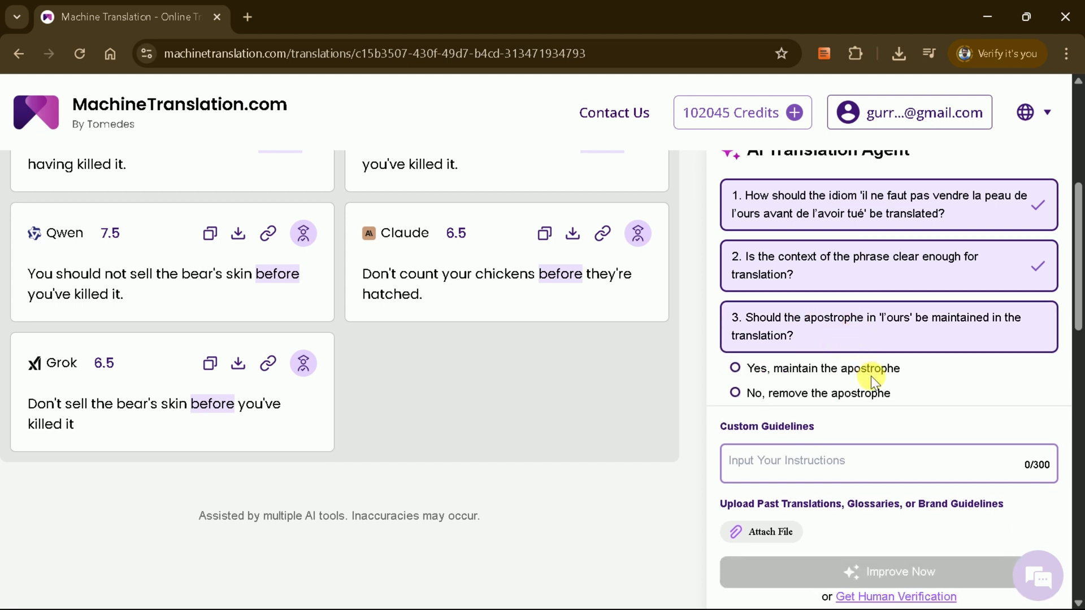
# Scroll through the page back to the empty French-to-English translator start page
pyautogui.scroll(-1, 874, 347)
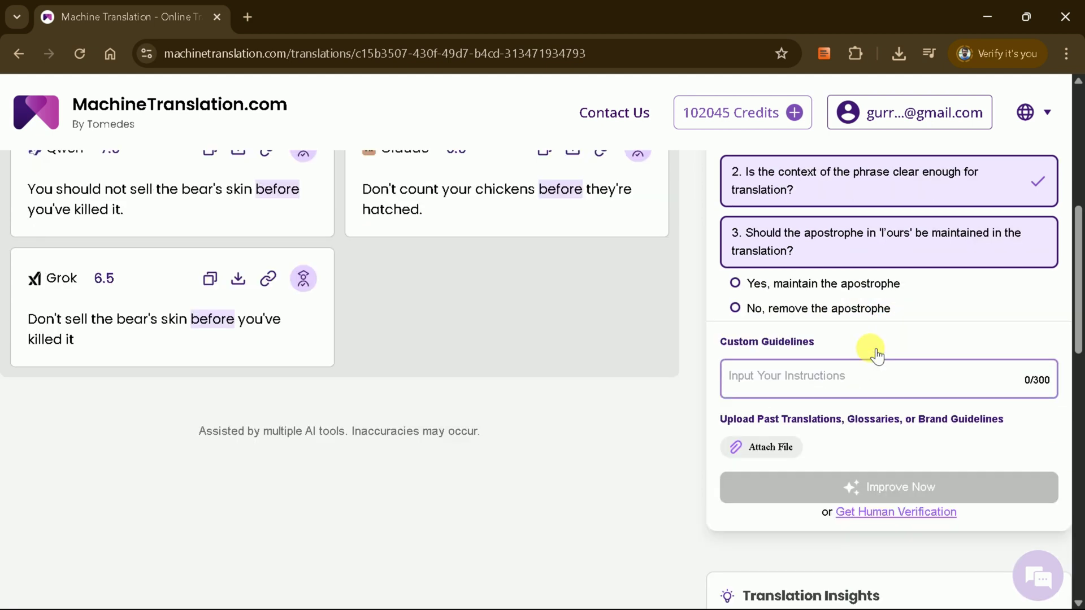
pyautogui.scroll(-1, 870, 348)
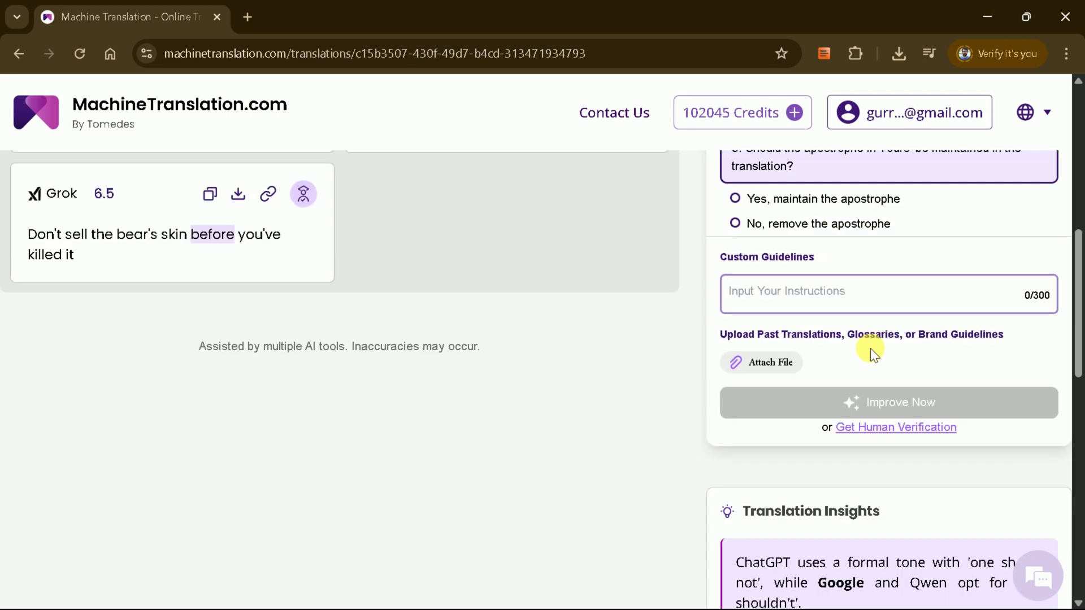
pyautogui.scroll(1, 870, 348)
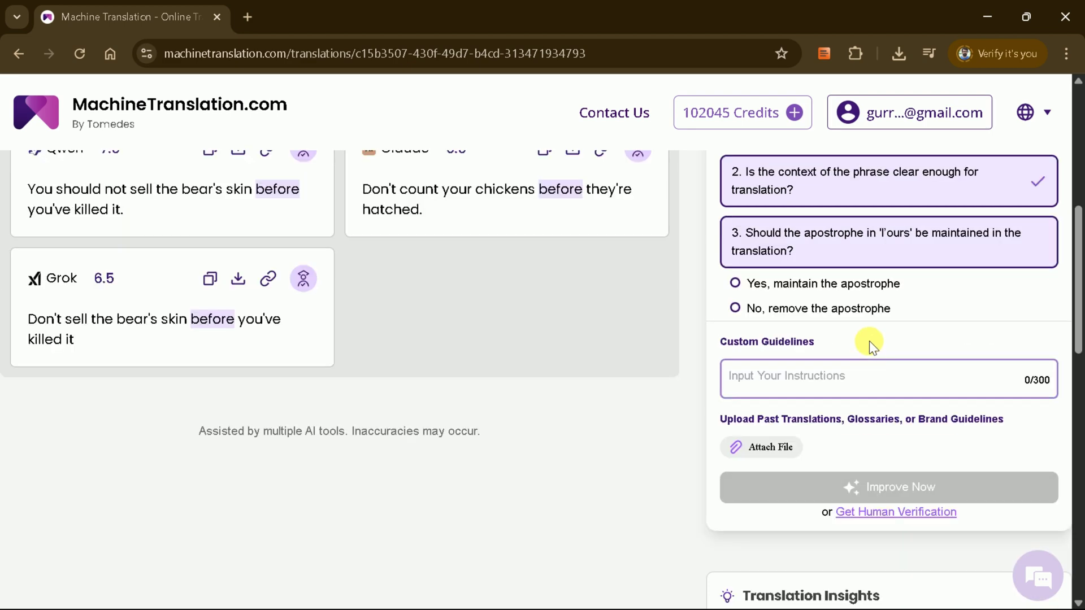
pyautogui.scroll(1, 869, 341)
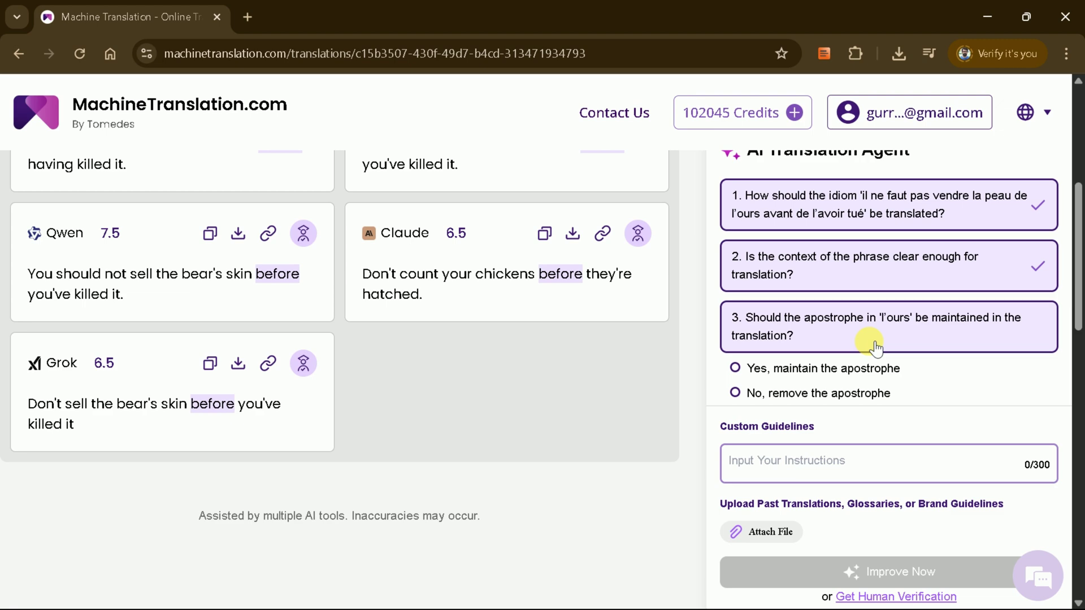
pyautogui.scroll(1, 835, 343)
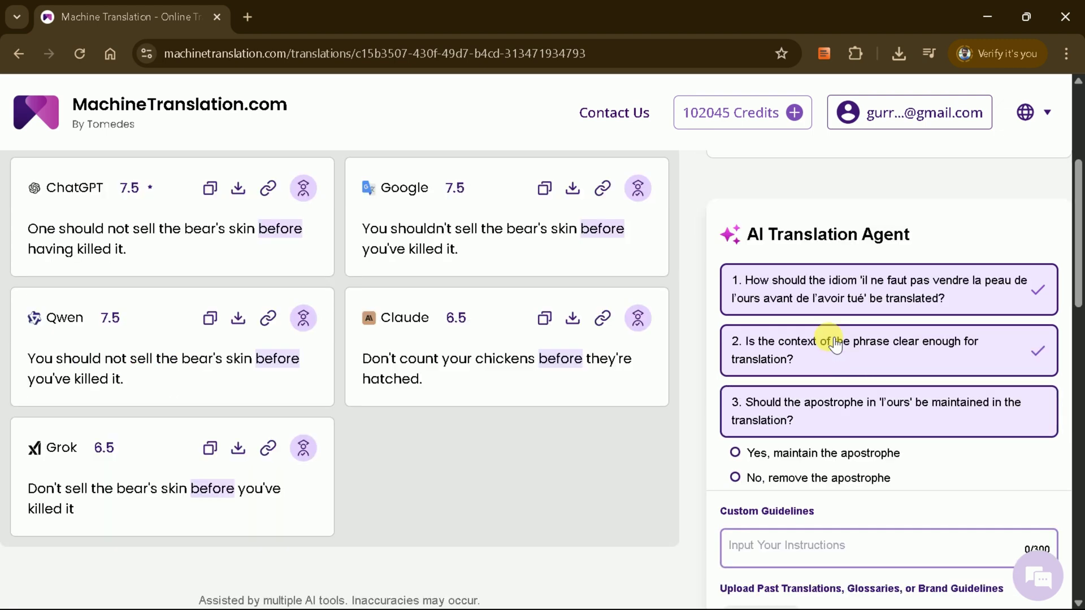
pyautogui.scroll(1, 835, 343)
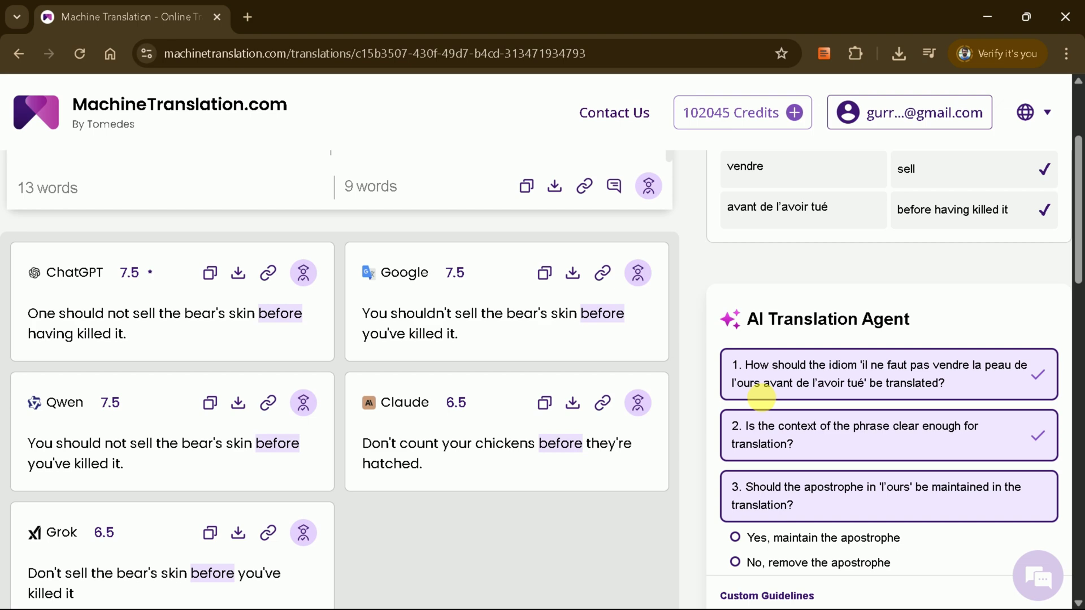
pyautogui.scroll(-2, 832, 405)
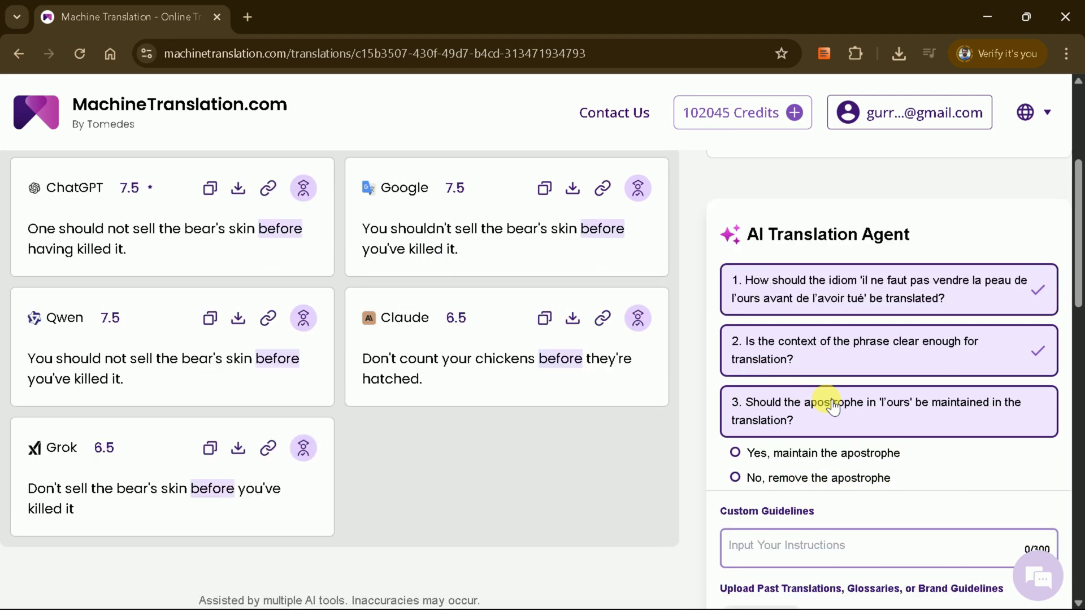
pyautogui.scroll(-2, 832, 405)
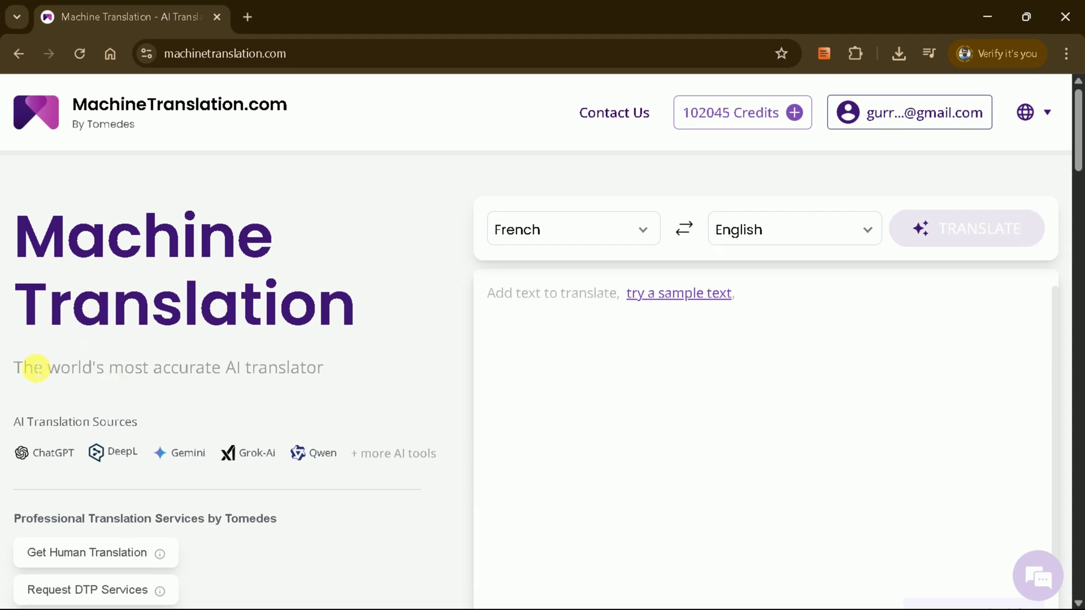
# Scroll past the stats and AI agent sections to '100,000 Free Words and More'
pyautogui.scroll(-3, 247, 379)
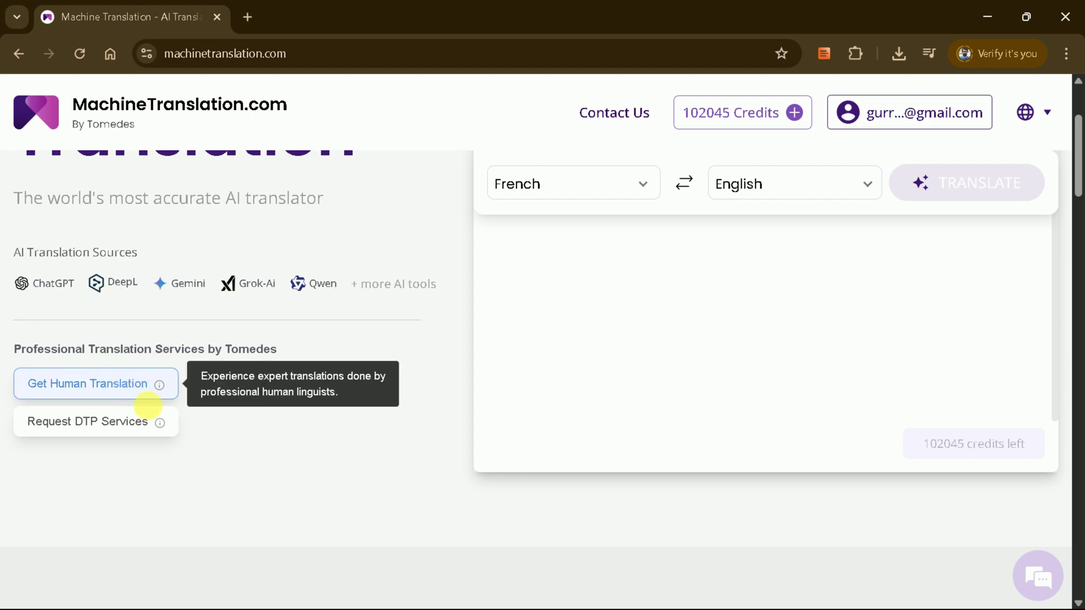
pyautogui.scroll(-5, 218, 483)
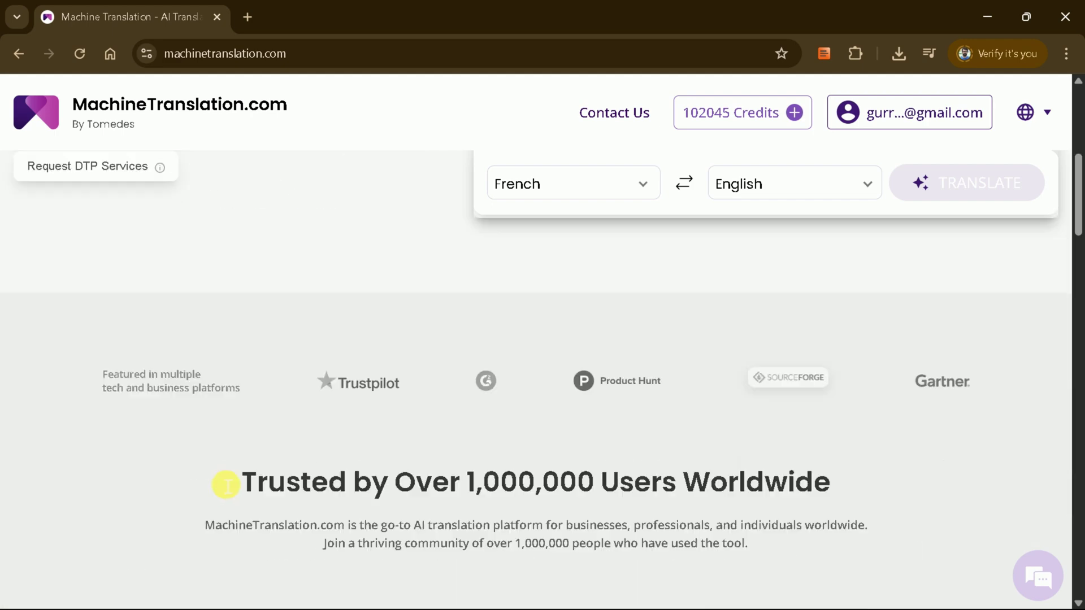
pyautogui.scroll(-3, 226, 485)
pyautogui.scroll(-2, 274, 314)
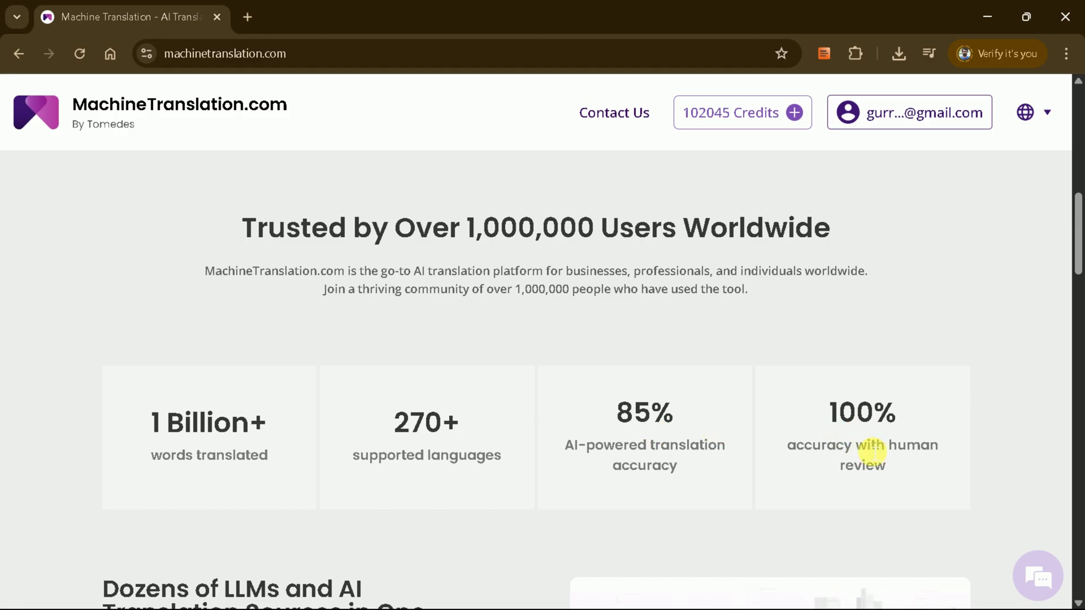
pyautogui.scroll(-2, 489, 448)
pyautogui.scroll(-6, 593, 418)
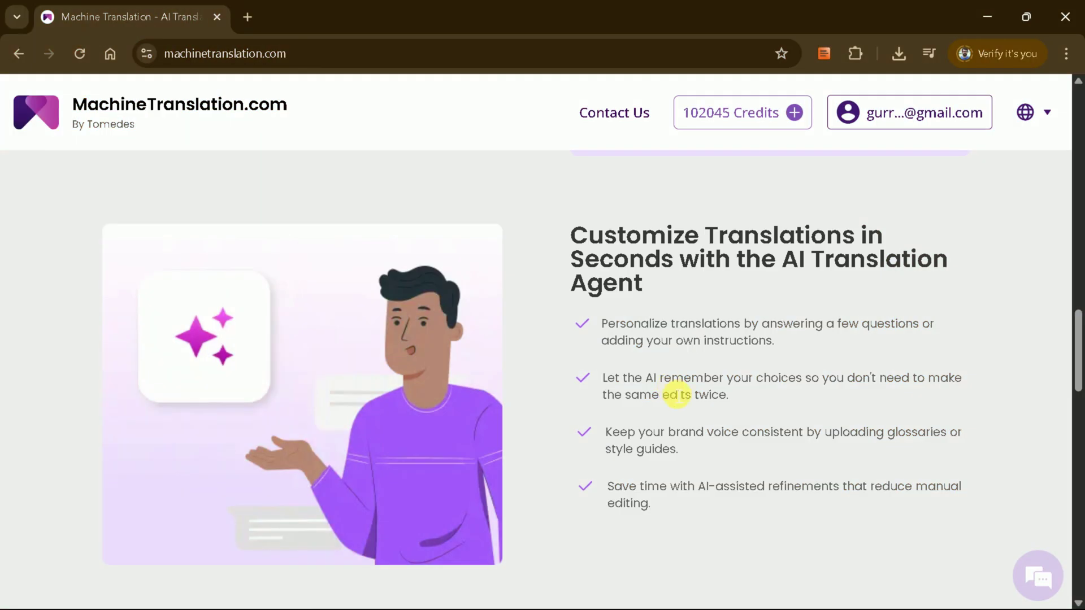
pyautogui.scroll(-2, 675, 393)
pyautogui.scroll(-2, 670, 390)
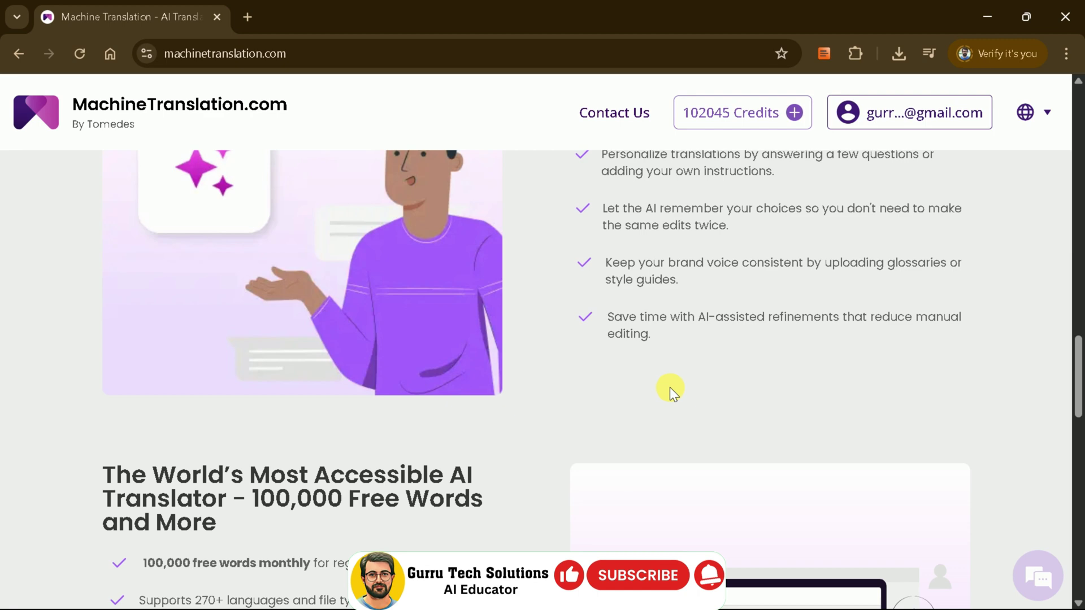
pyautogui.scroll(-3, 671, 389)
pyautogui.scroll(-2, 669, 390)
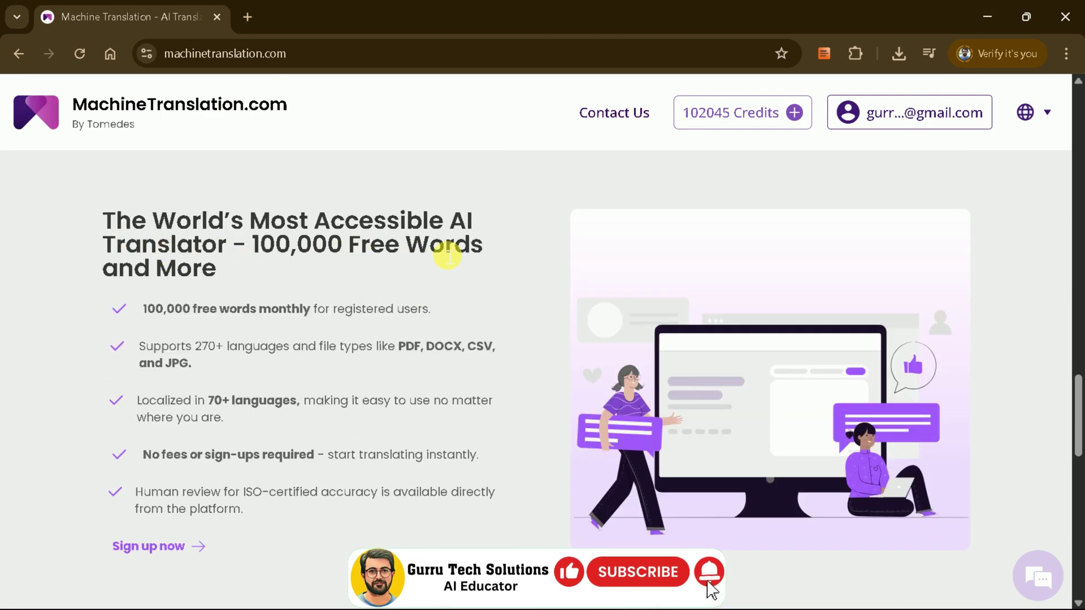
pyautogui.scroll(-2, 270, 277)
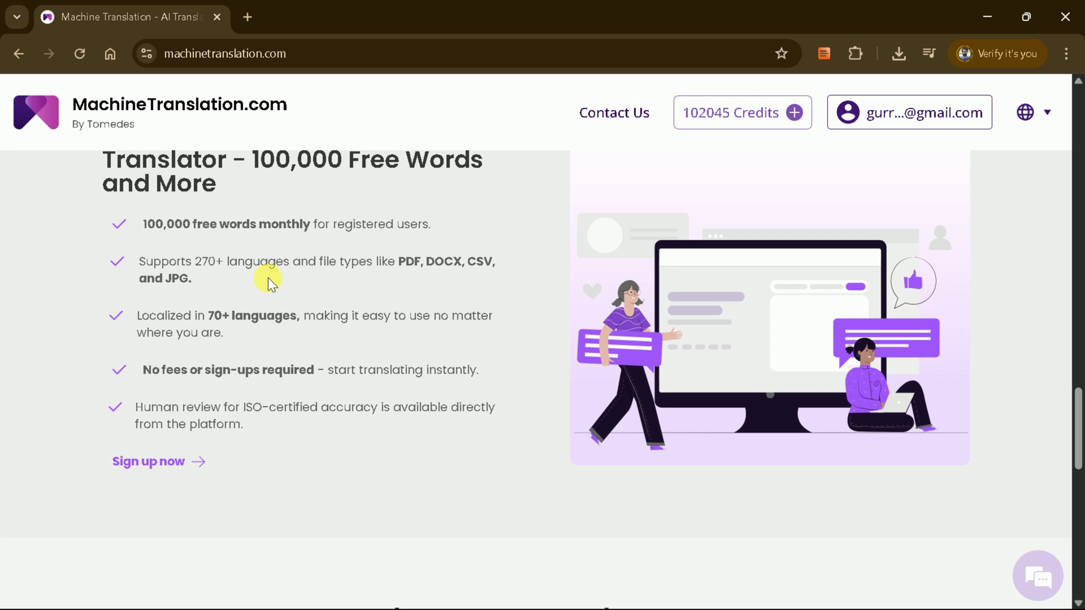
# Highlight each free-plan feature: 270+ languages, 70+ localization, no fees, human review
pyautogui.moveTo(141, 223)
pyautogui.mouseDown()
pyautogui.moveTo(311, 241)
pyautogui.moveTo(461, 225)
pyautogui.mouseUp()
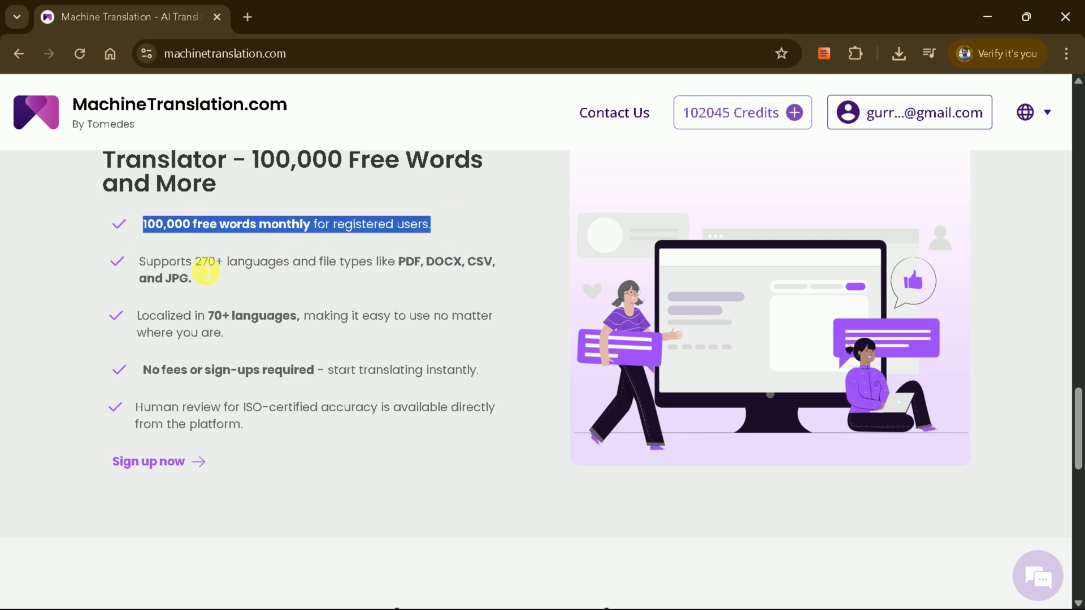
pyautogui.moveTo(195, 263); pyautogui.dragTo(276, 270)
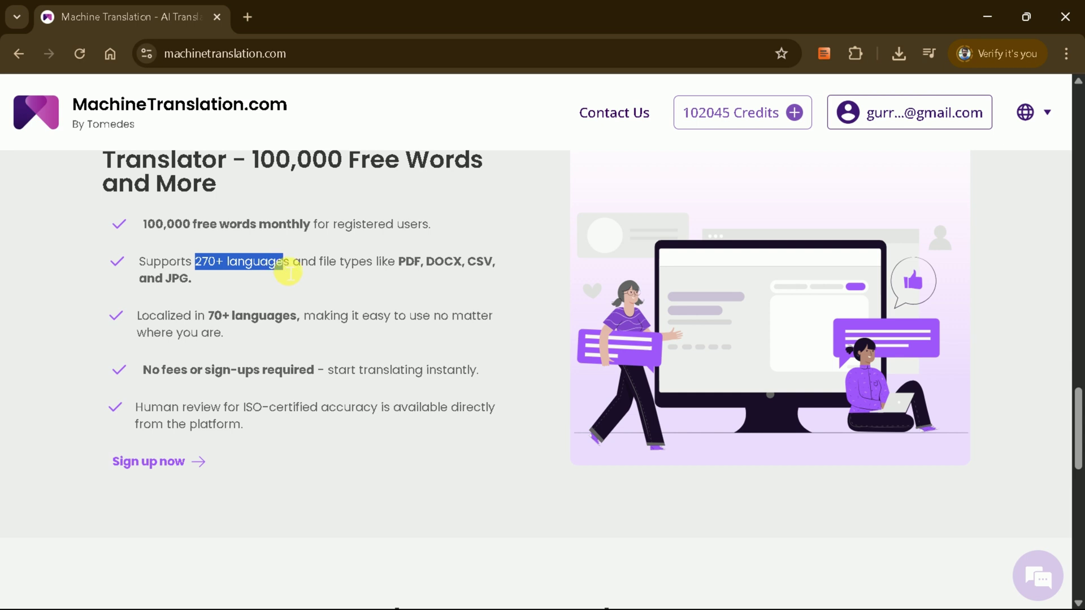
pyautogui.click(277, 278)
pyautogui.moveTo(209, 316); pyautogui.dragTo(320, 328)
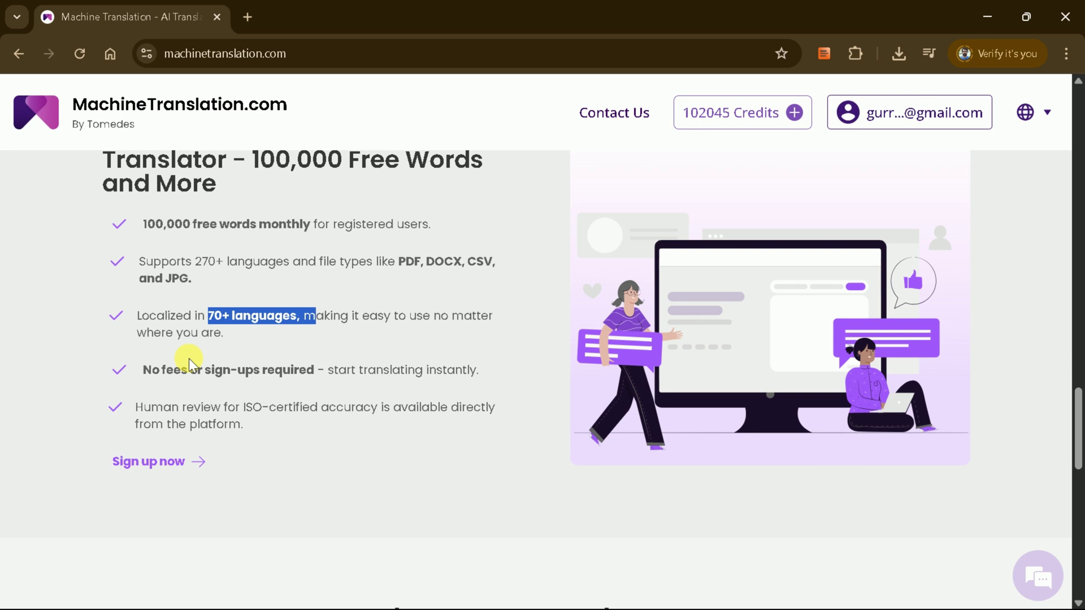
pyautogui.moveTo(140, 373); pyautogui.dragTo(483, 381)
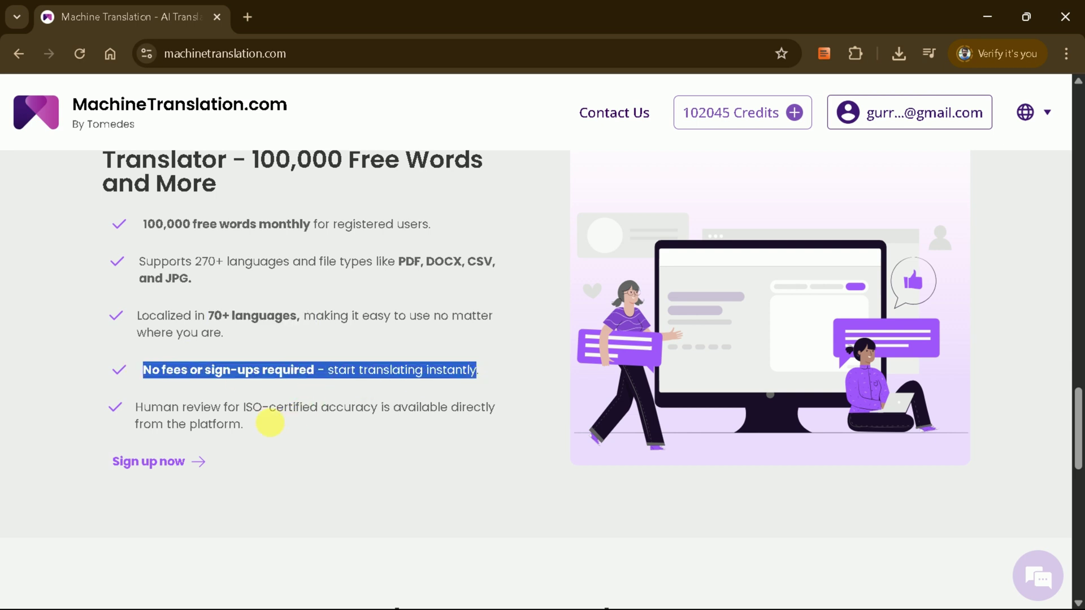
pyautogui.click(244, 433)
pyautogui.moveTo(249, 428); pyautogui.dragTo(150, 413)
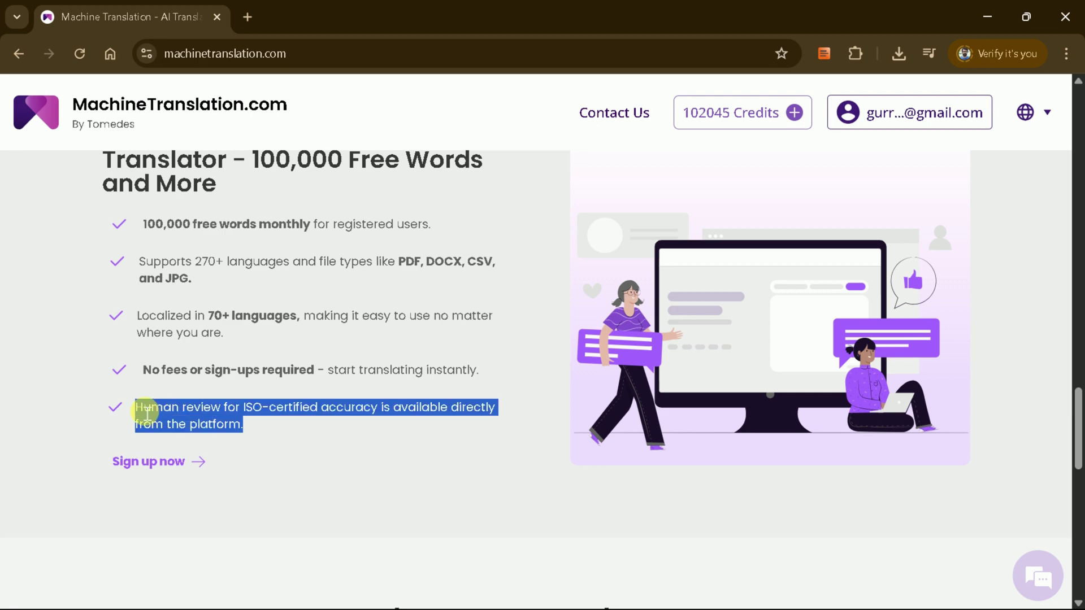
pyautogui.click(359, 370)
# Scroll back up to the top of the home page
pyautogui.scroll(-2, 361, 368)
pyautogui.scroll(8, 361, 369)
pyautogui.scroll(6, 362, 369)
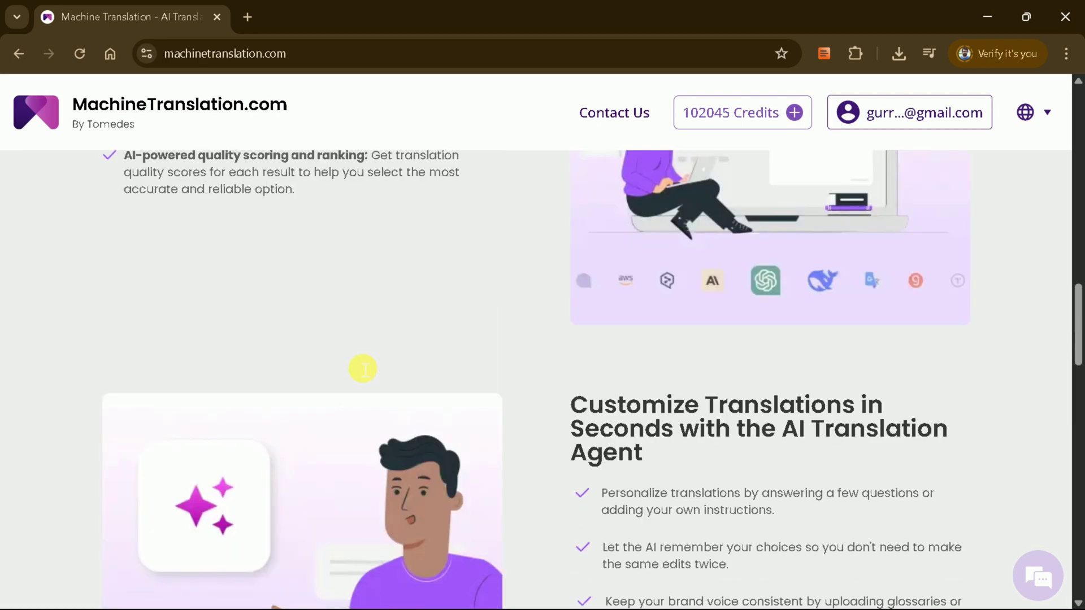
pyautogui.scroll(7, 362, 370)
pyautogui.scroll(5, 362, 368)
pyautogui.scroll(5, 367, 365)
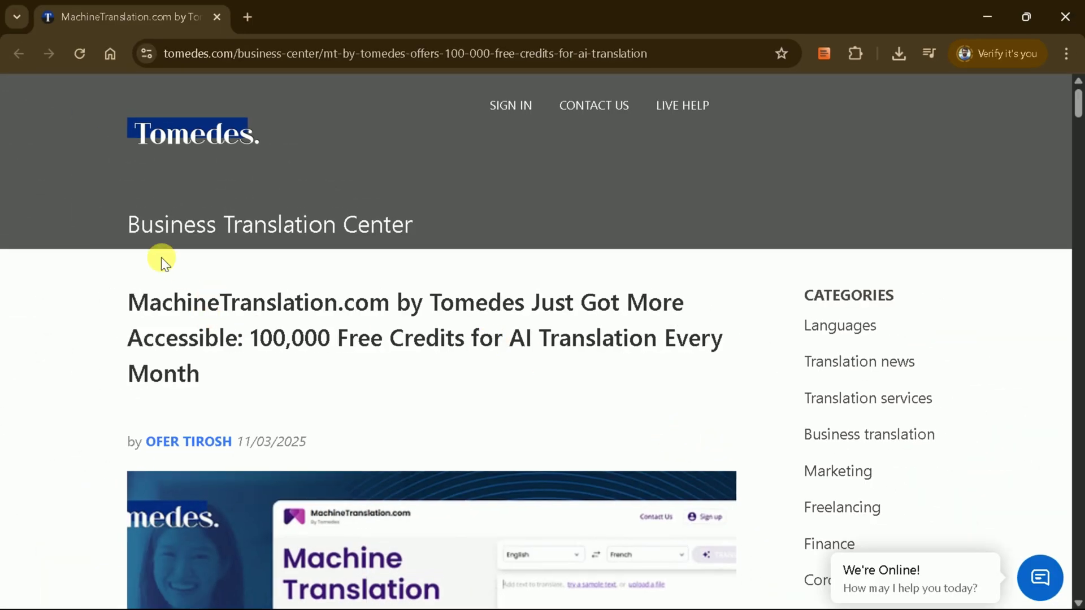
# Highlight the Business Translation Center heading and 'by Tomedes' in the article title
pyautogui.moveTo(142, 231); pyautogui.dragTo(421, 245)
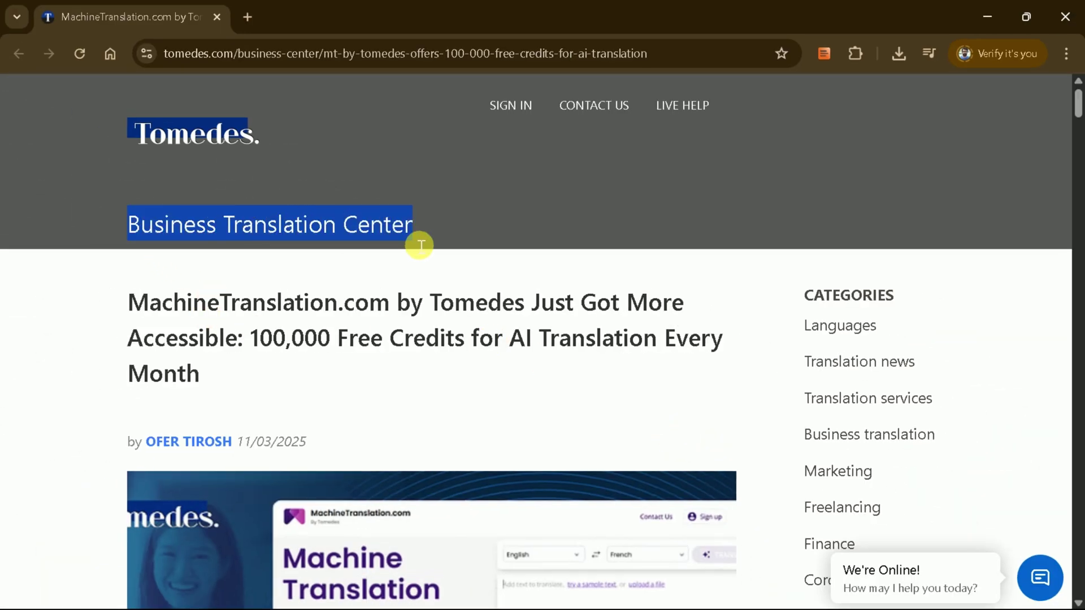
pyautogui.click(417, 279)
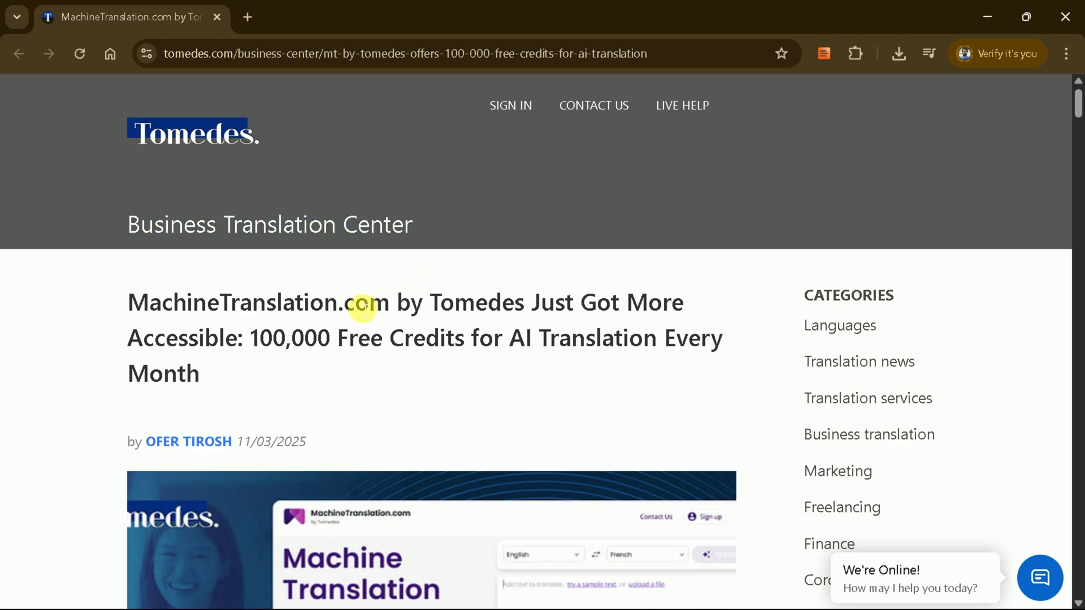
pyautogui.moveTo(406, 313); pyautogui.dragTo(534, 310)
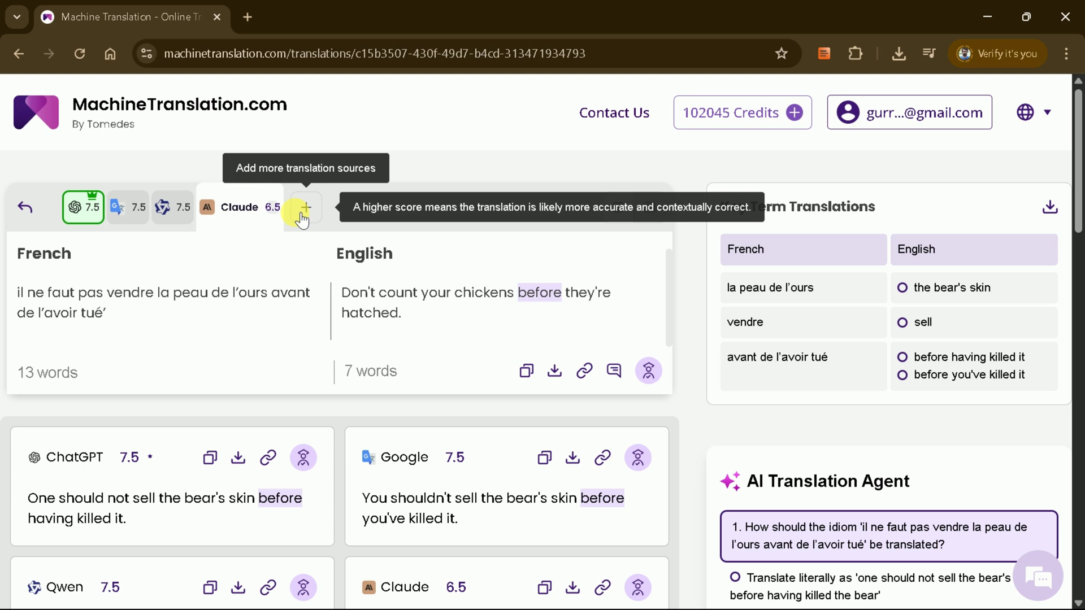
# Review the $4.80 professional review offer, delivered within six hours, for the idiom
pyautogui.click(303, 213)
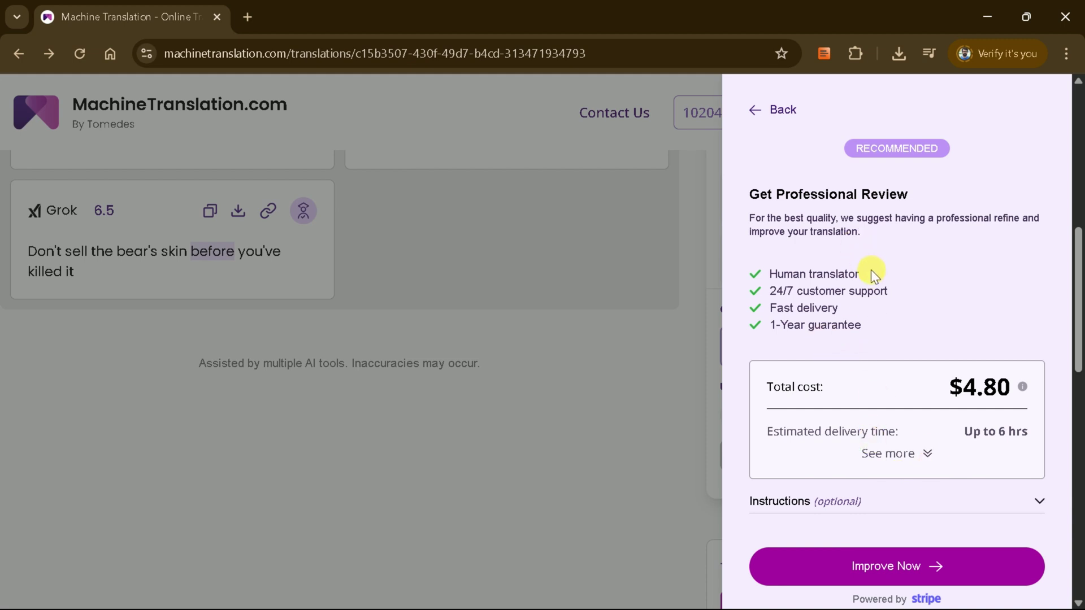
pyautogui.scroll(-1, 863, 276)
pyautogui.scroll(-2, 900, 330)
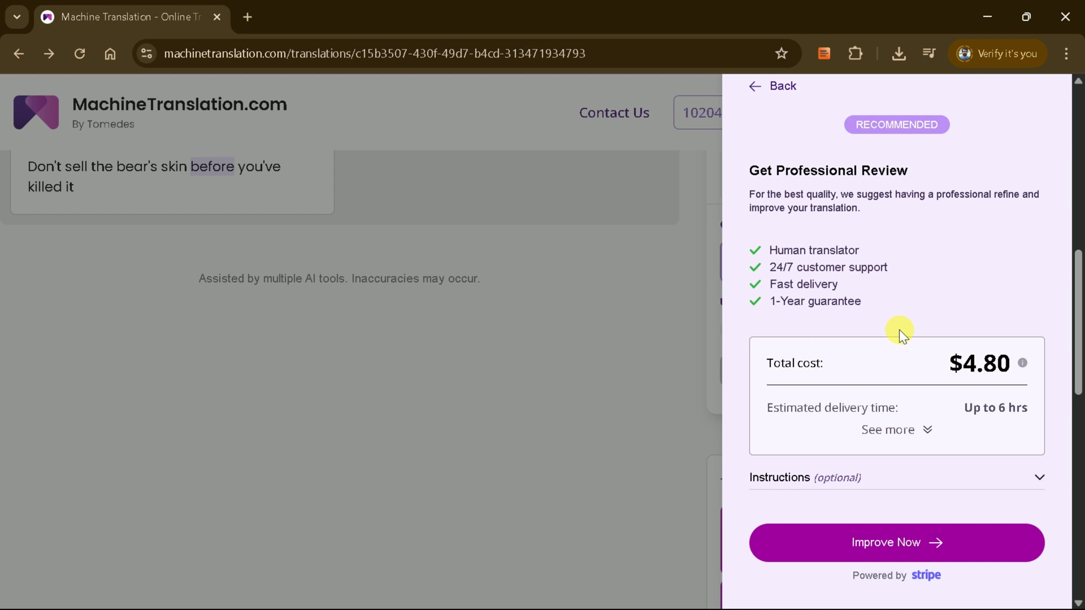
pyautogui.scroll(-2, 900, 330)
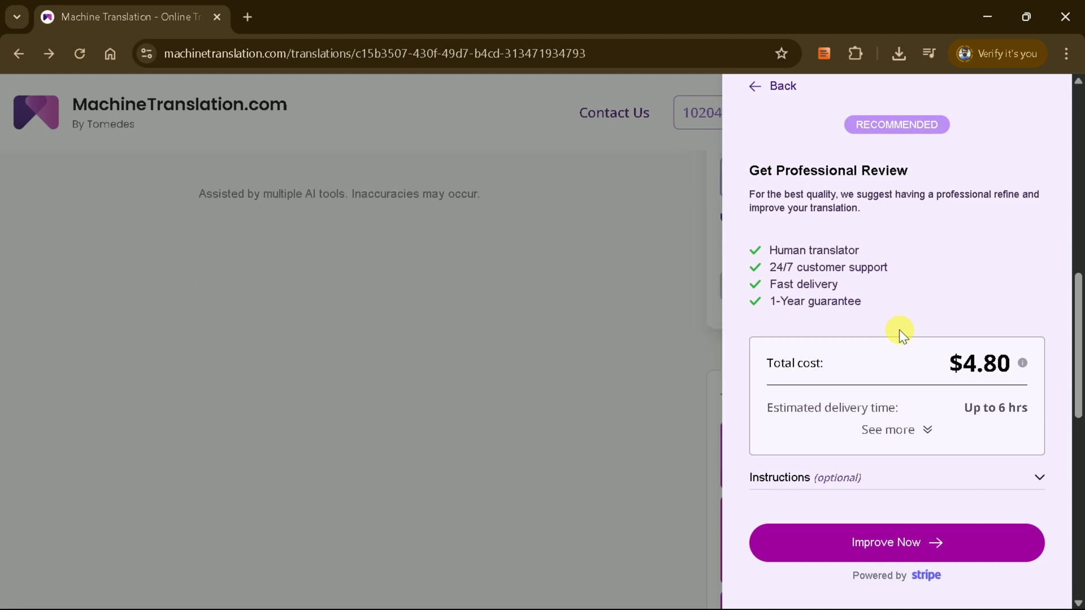
pyautogui.scroll(-2, 899, 332)
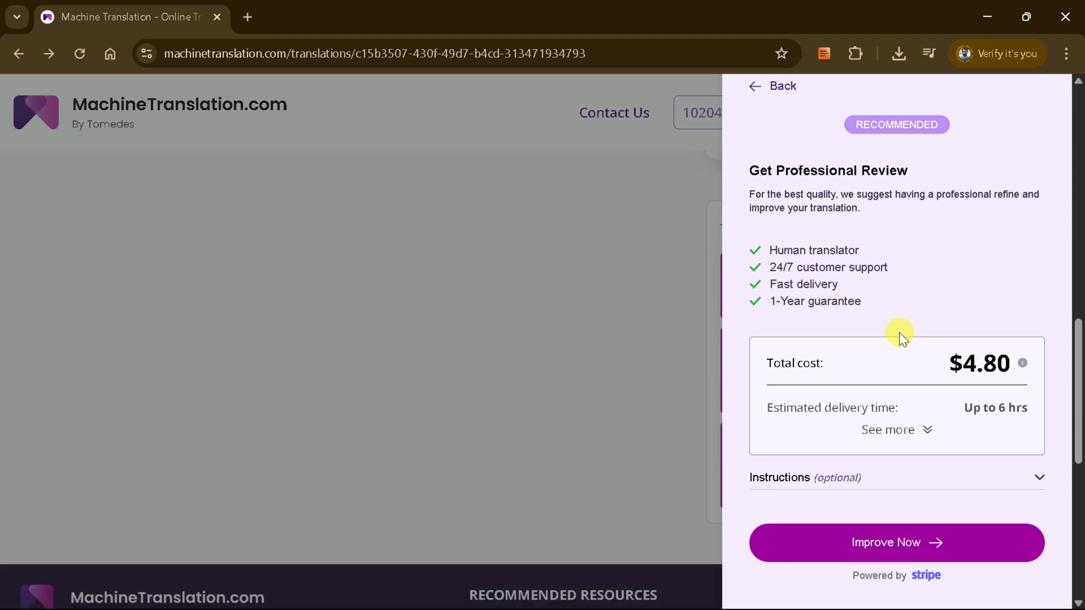